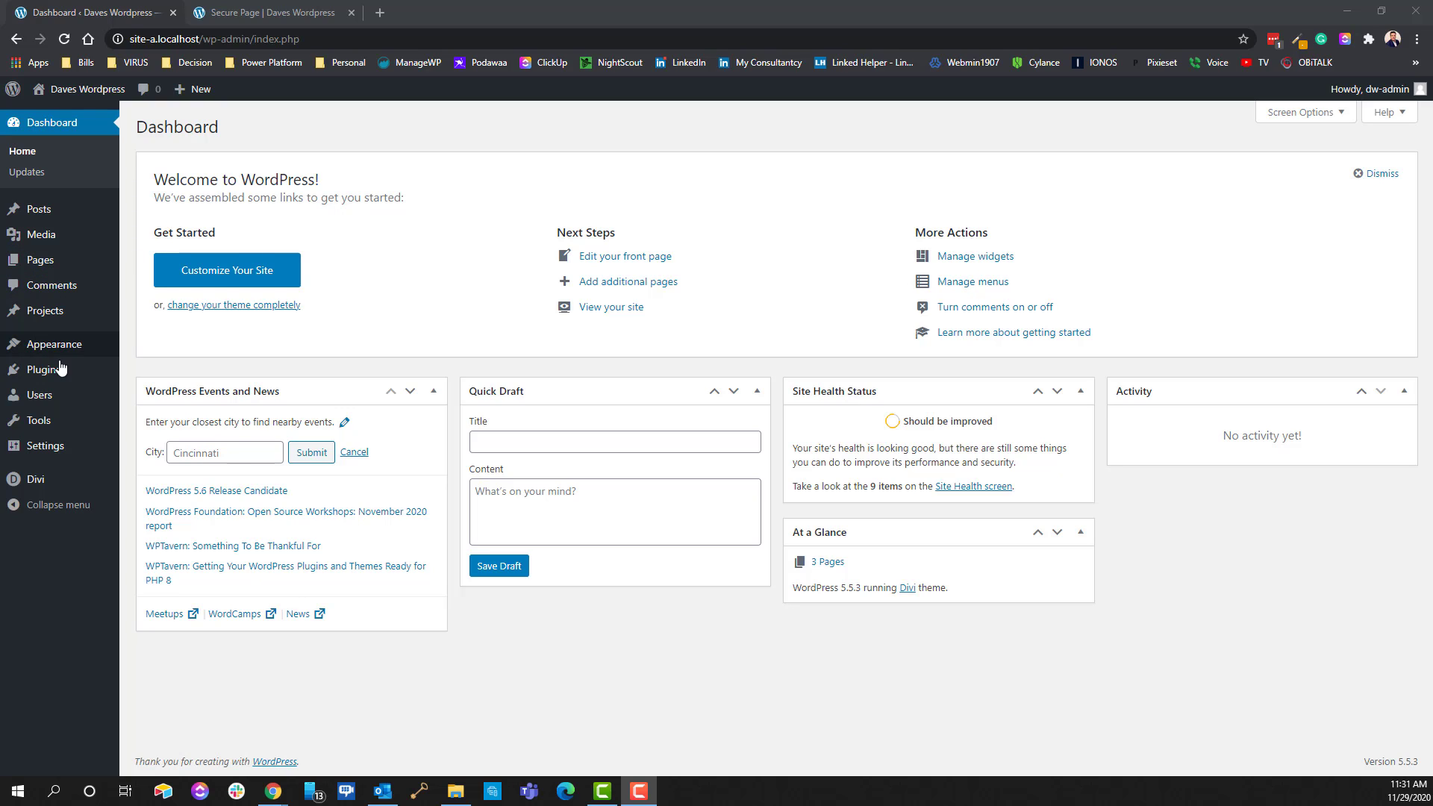
Show the All Users list and highlight the demo user's Subscriber role next to the Administrator
mouse_move(53, 404)
click(138, 398)
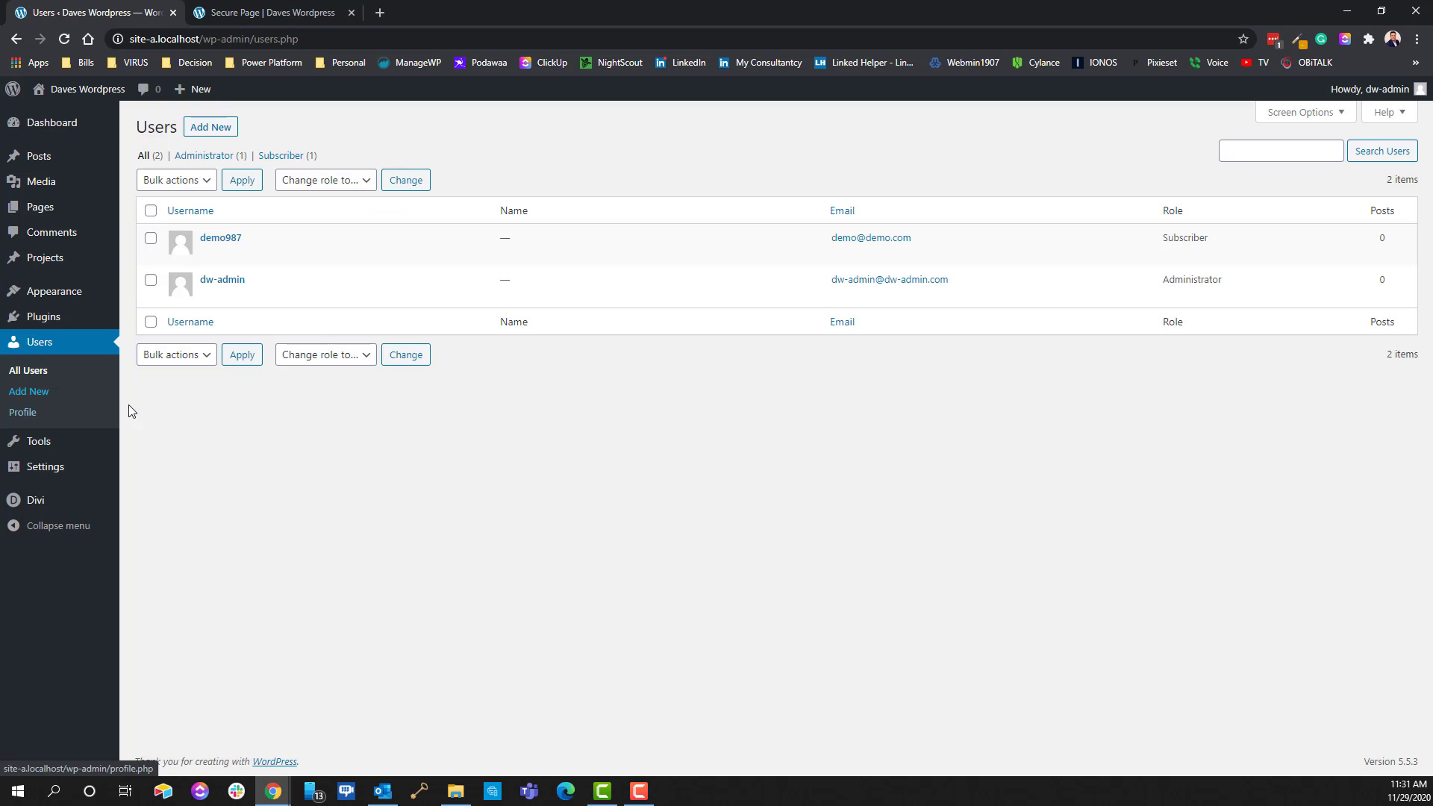
mouse_move(230, 240)
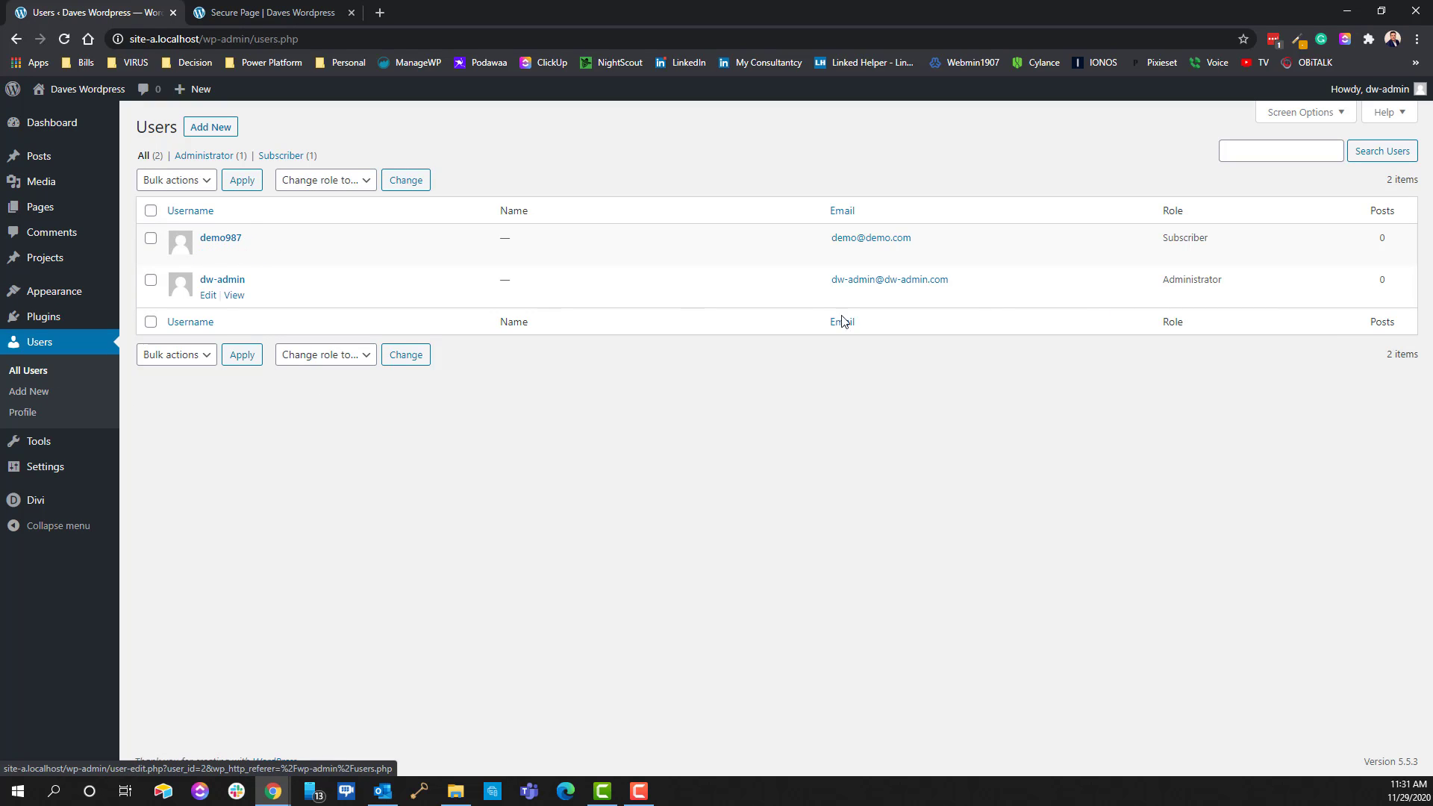
double_click(1168, 235)
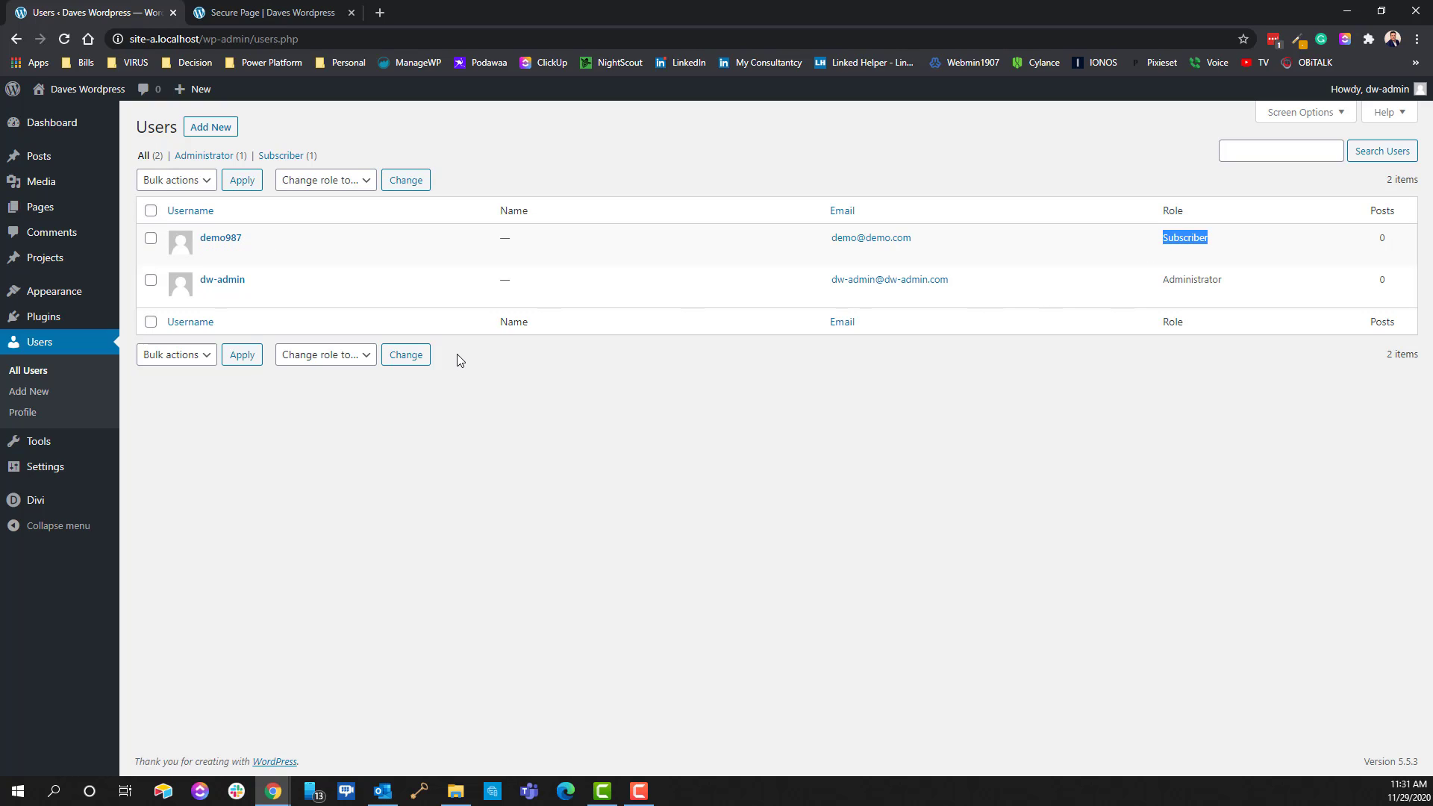
mouse_move(53, 476)
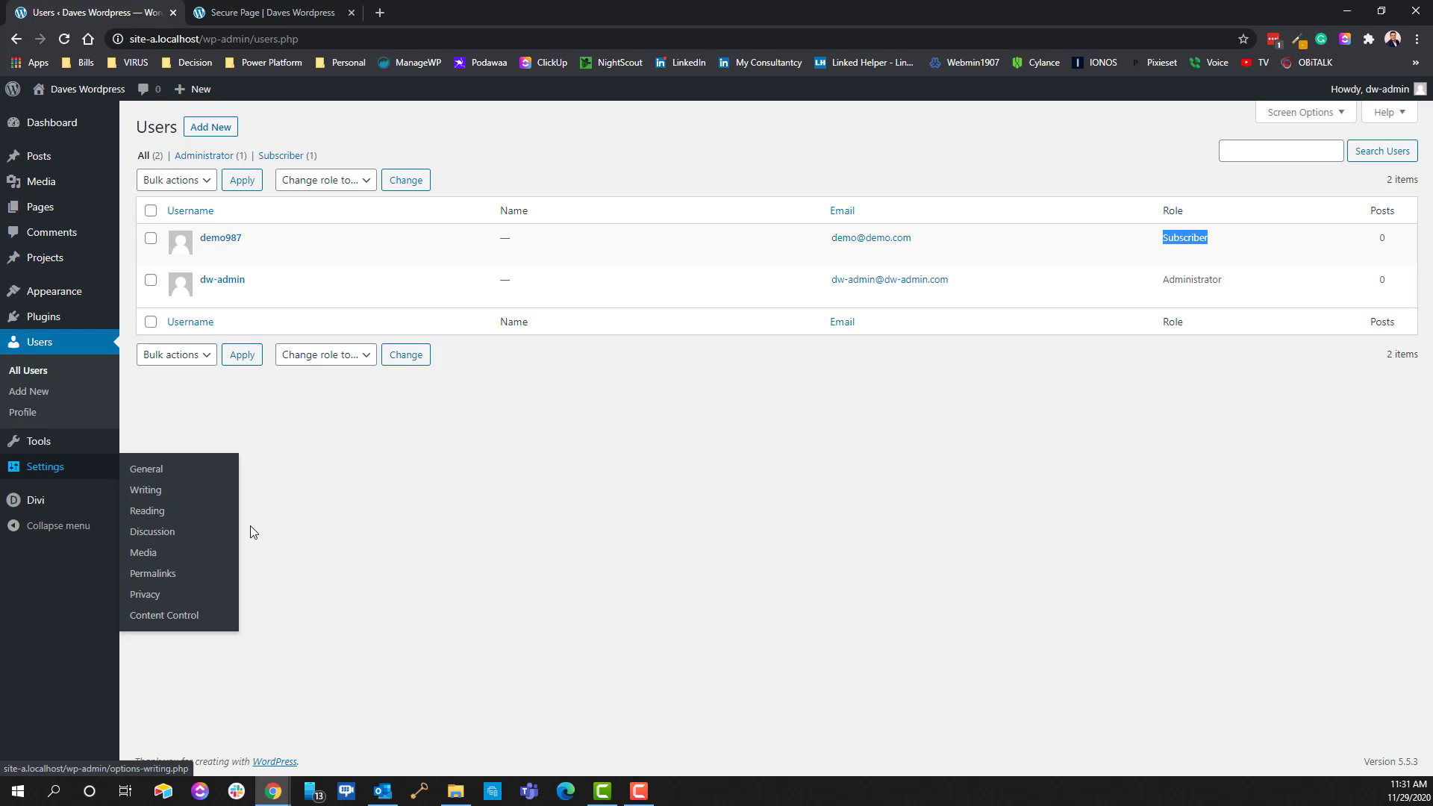
mouse_move(99, 445)
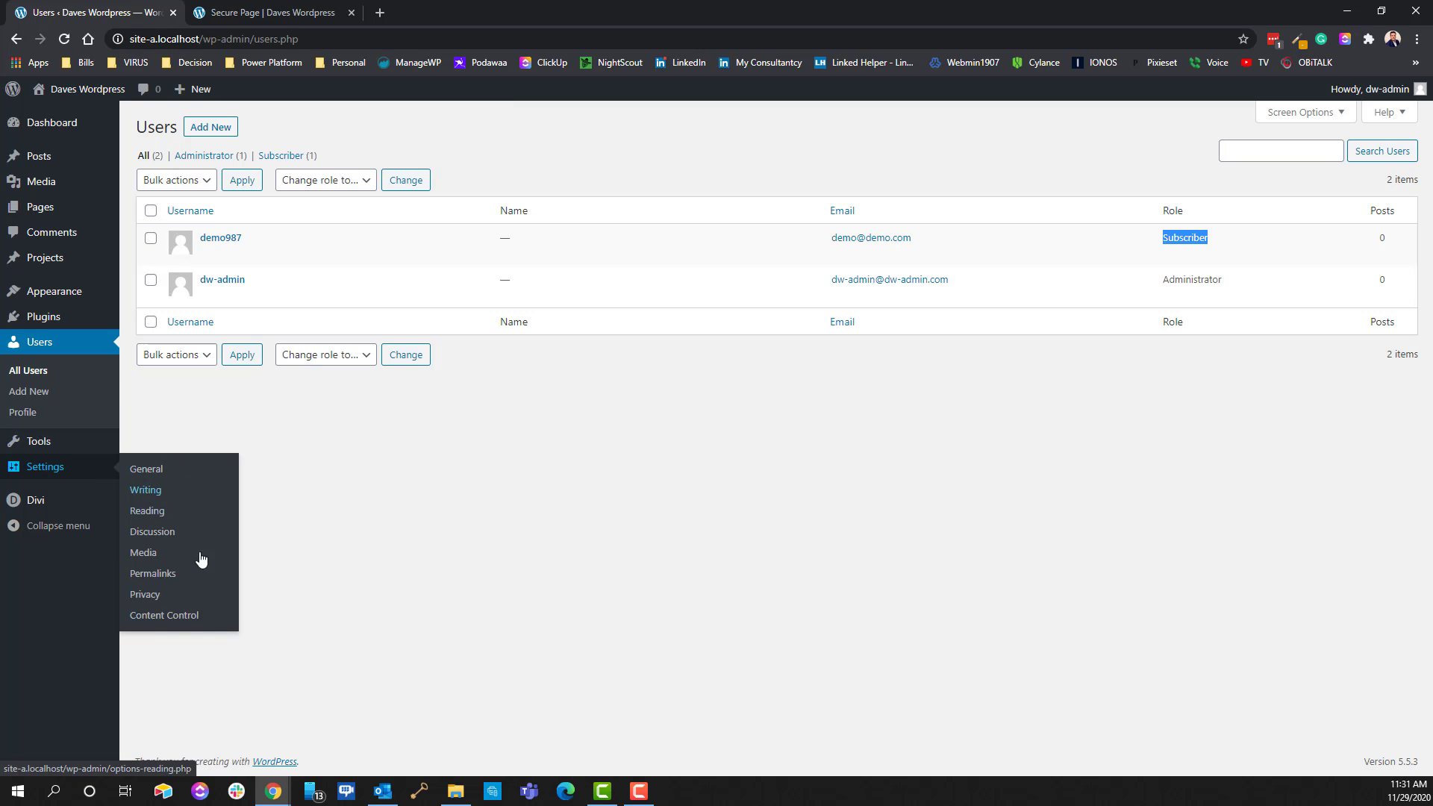
click(173, 616)
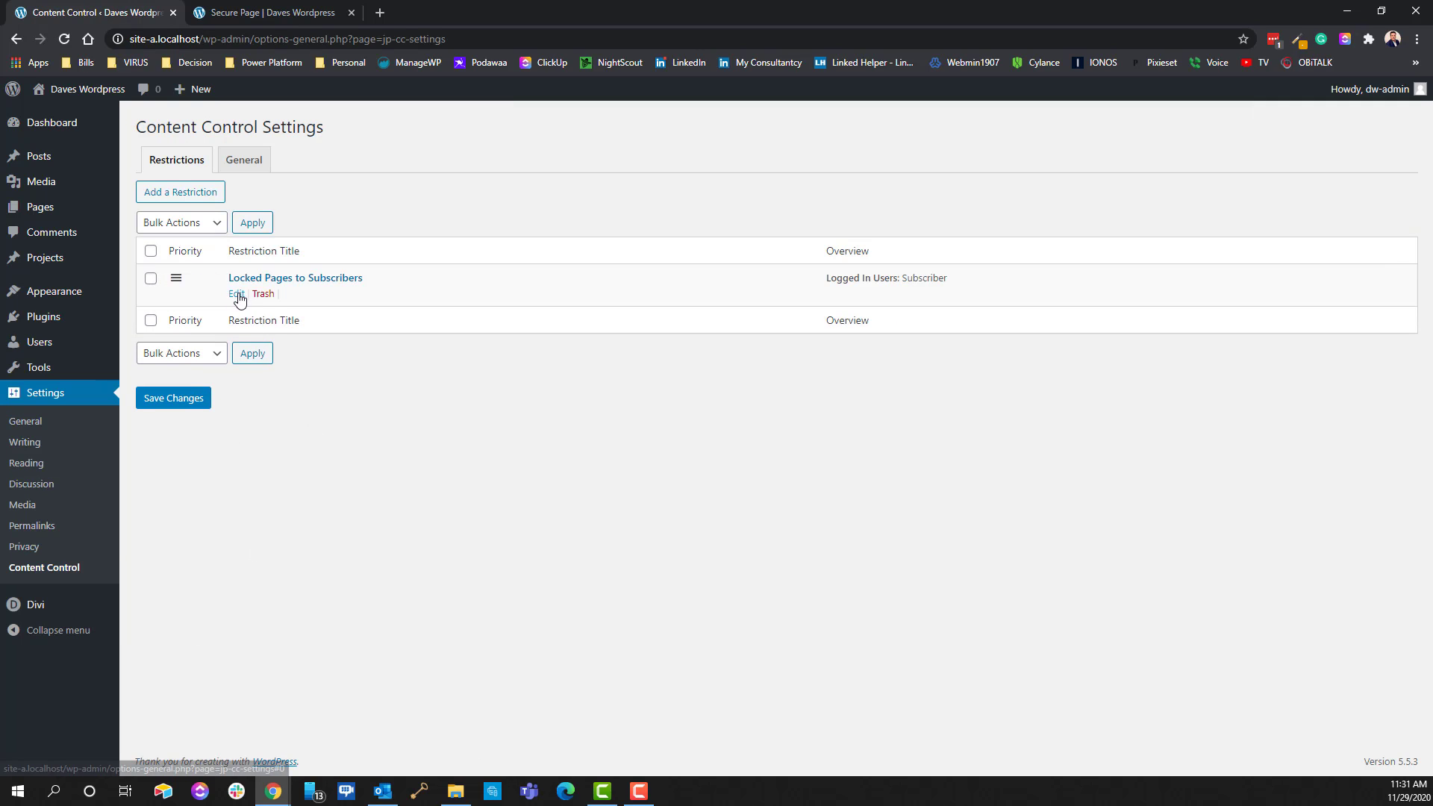
click(234, 294)
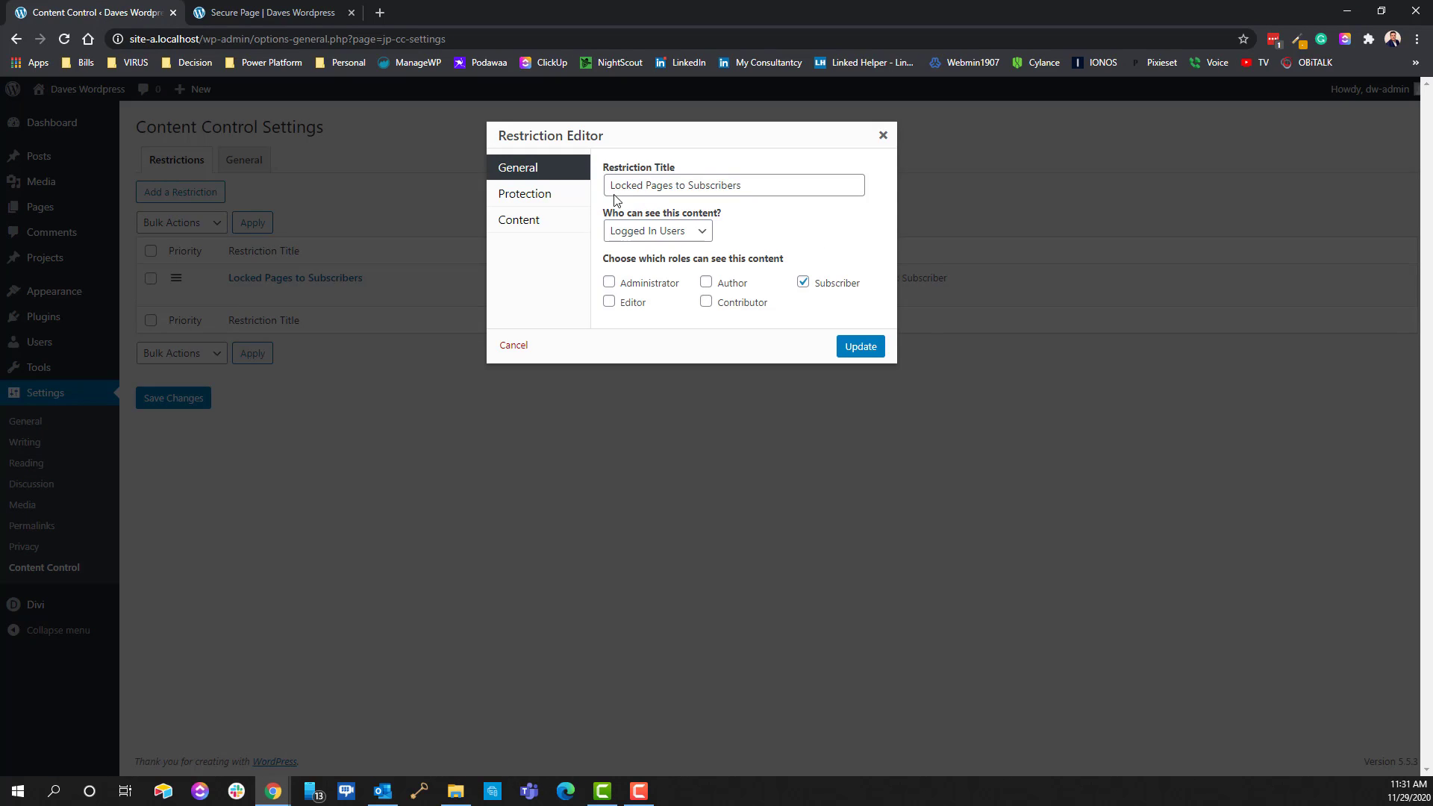
click(526, 220)
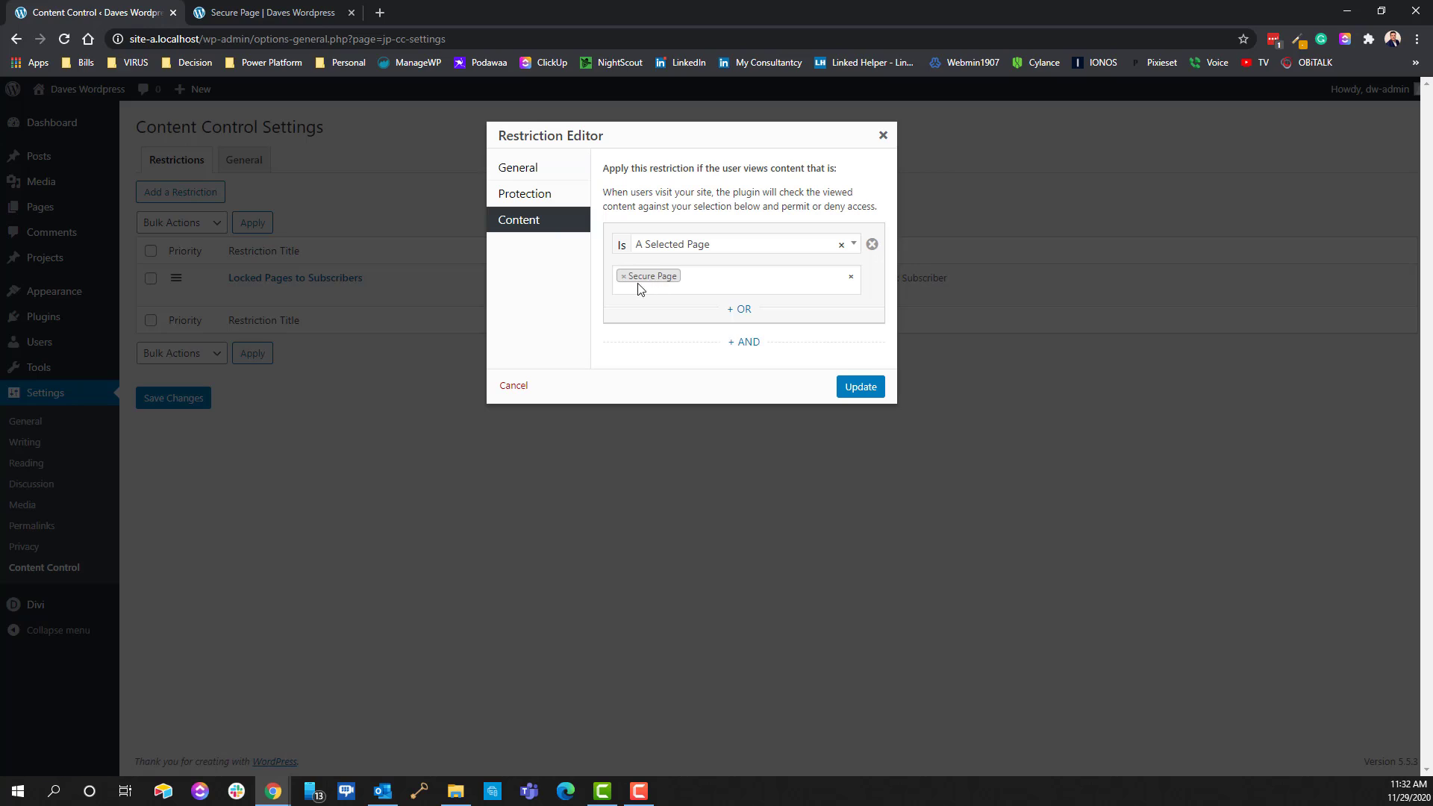
click(523, 167)
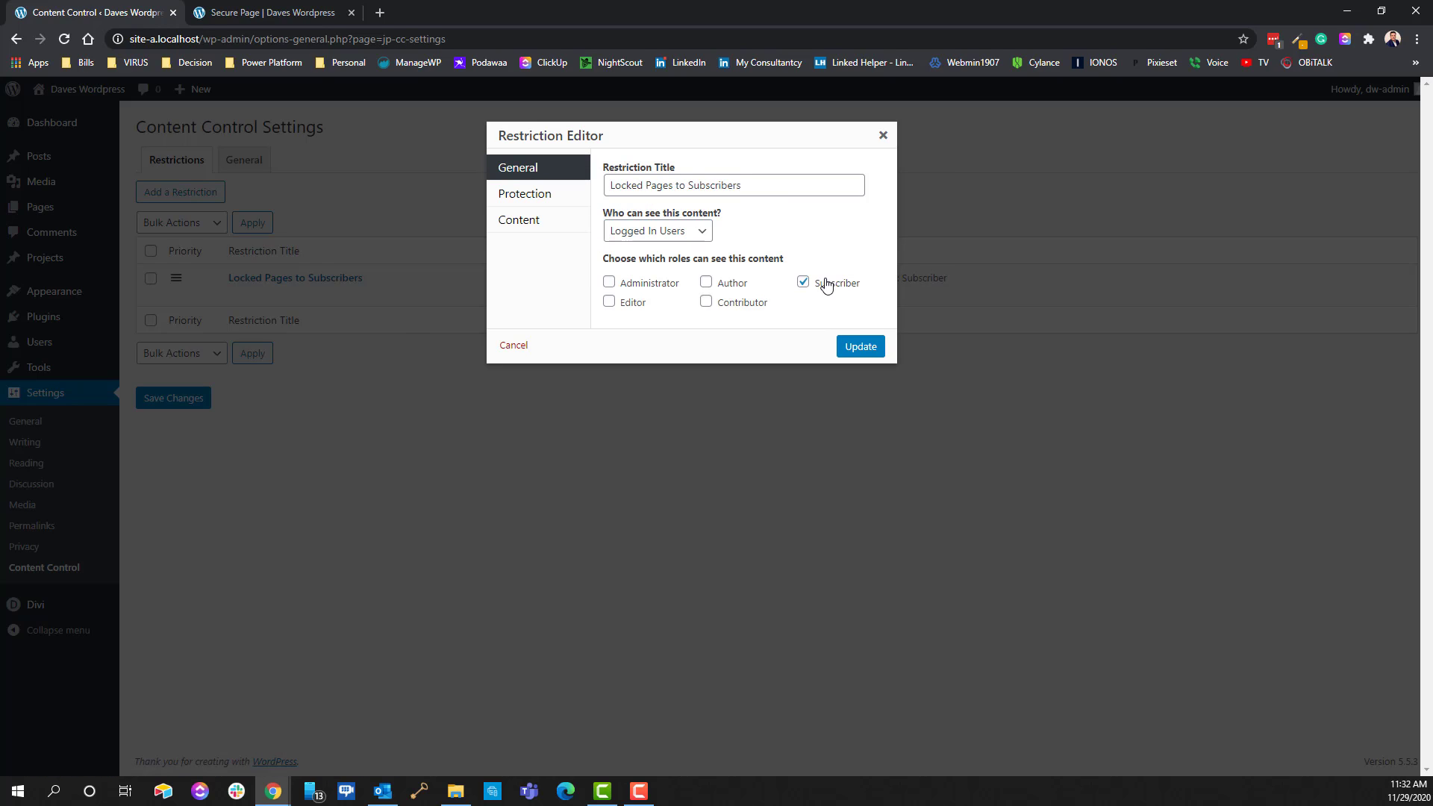
click(882, 135)
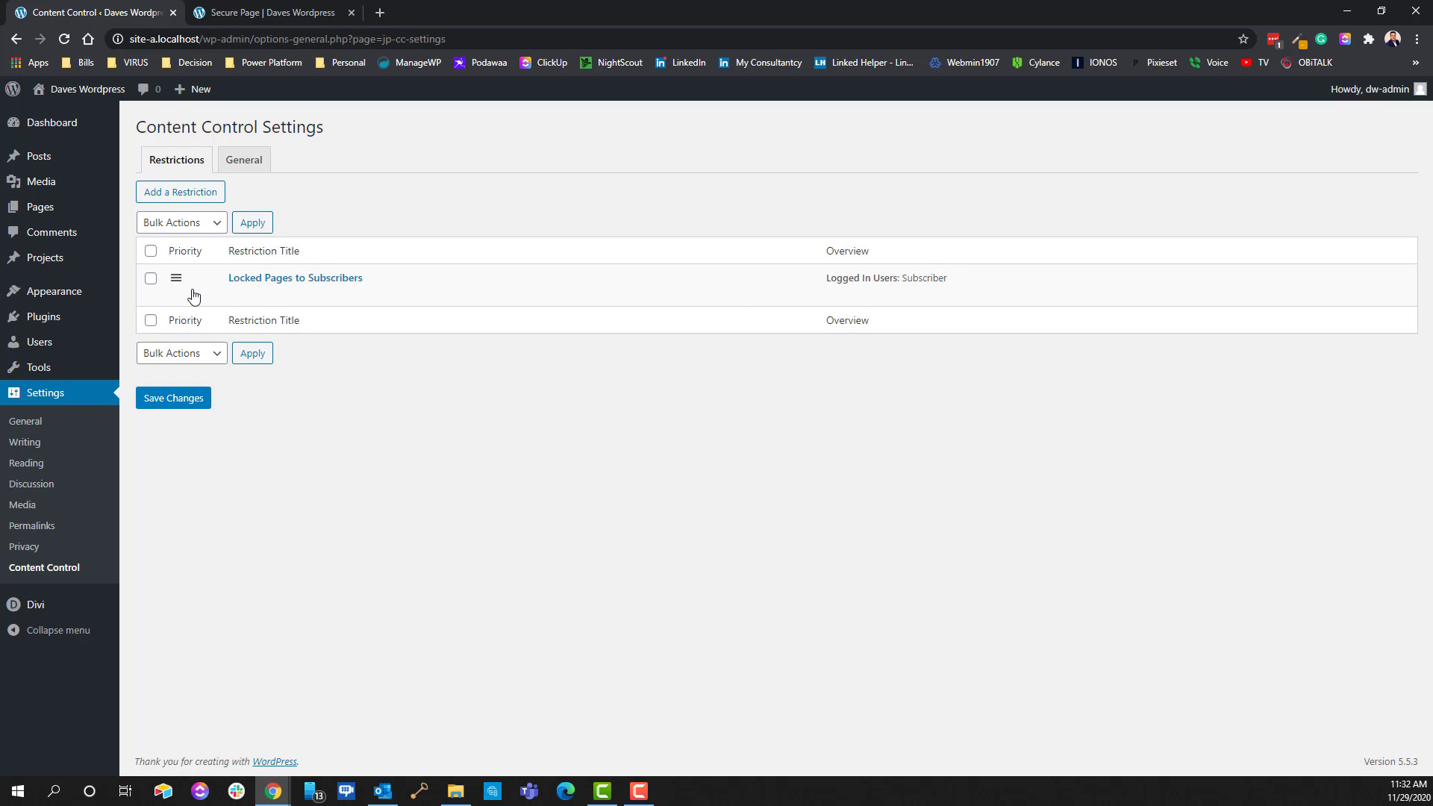
click(15, 343)
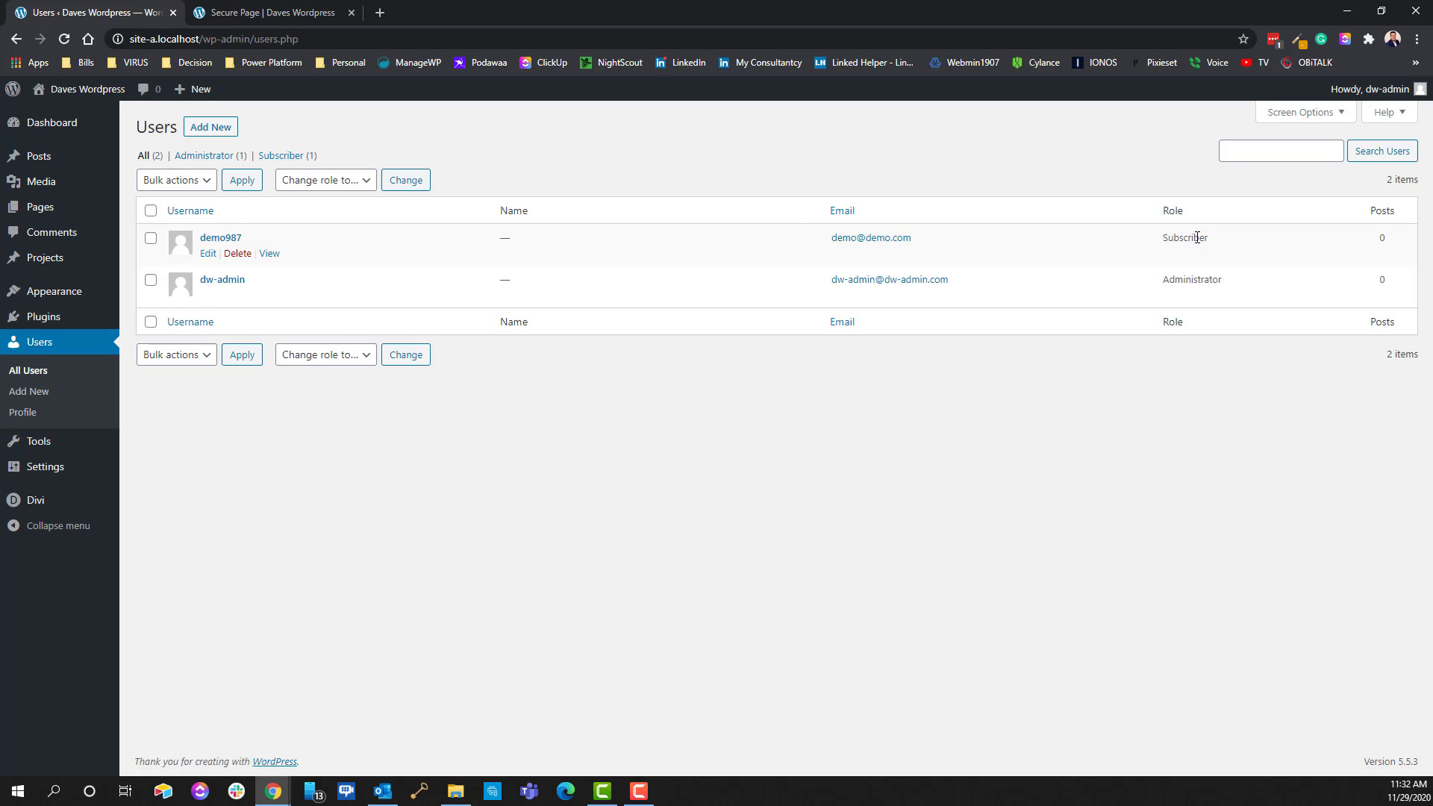
Visit the front end and open Secure Page, which shows the administrator the locked-out message
mouse_move(116, 196)
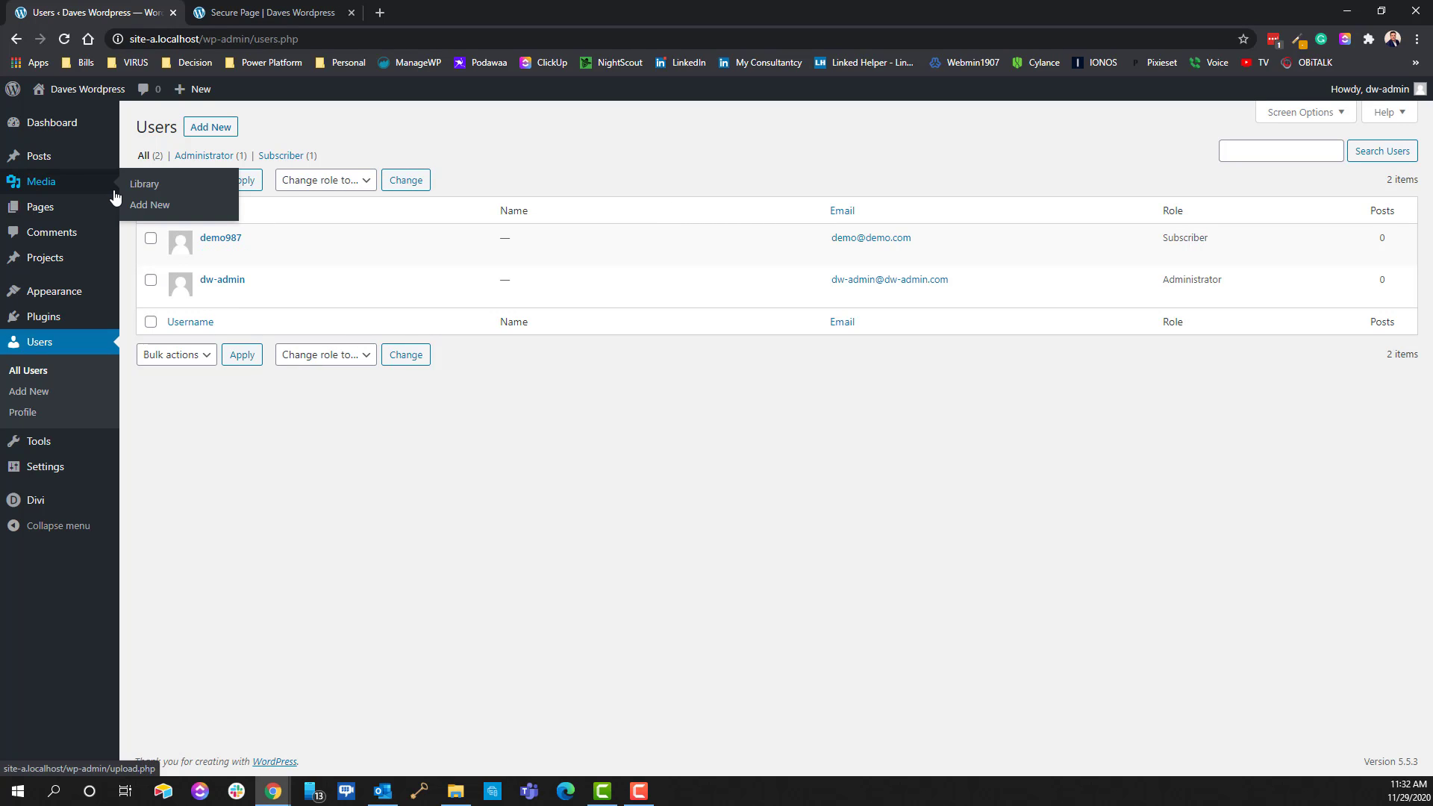
click(76, 90)
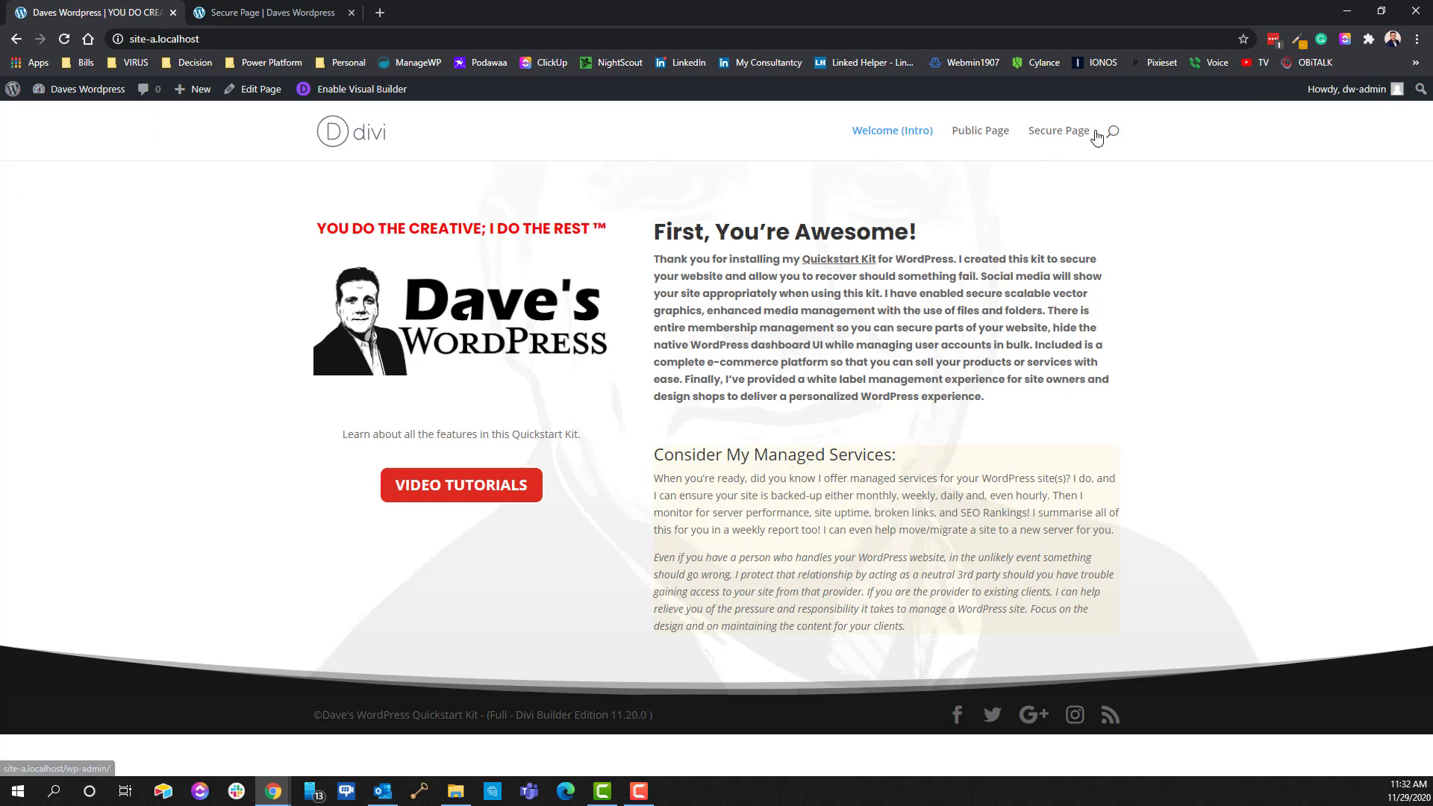
click(1052, 138)
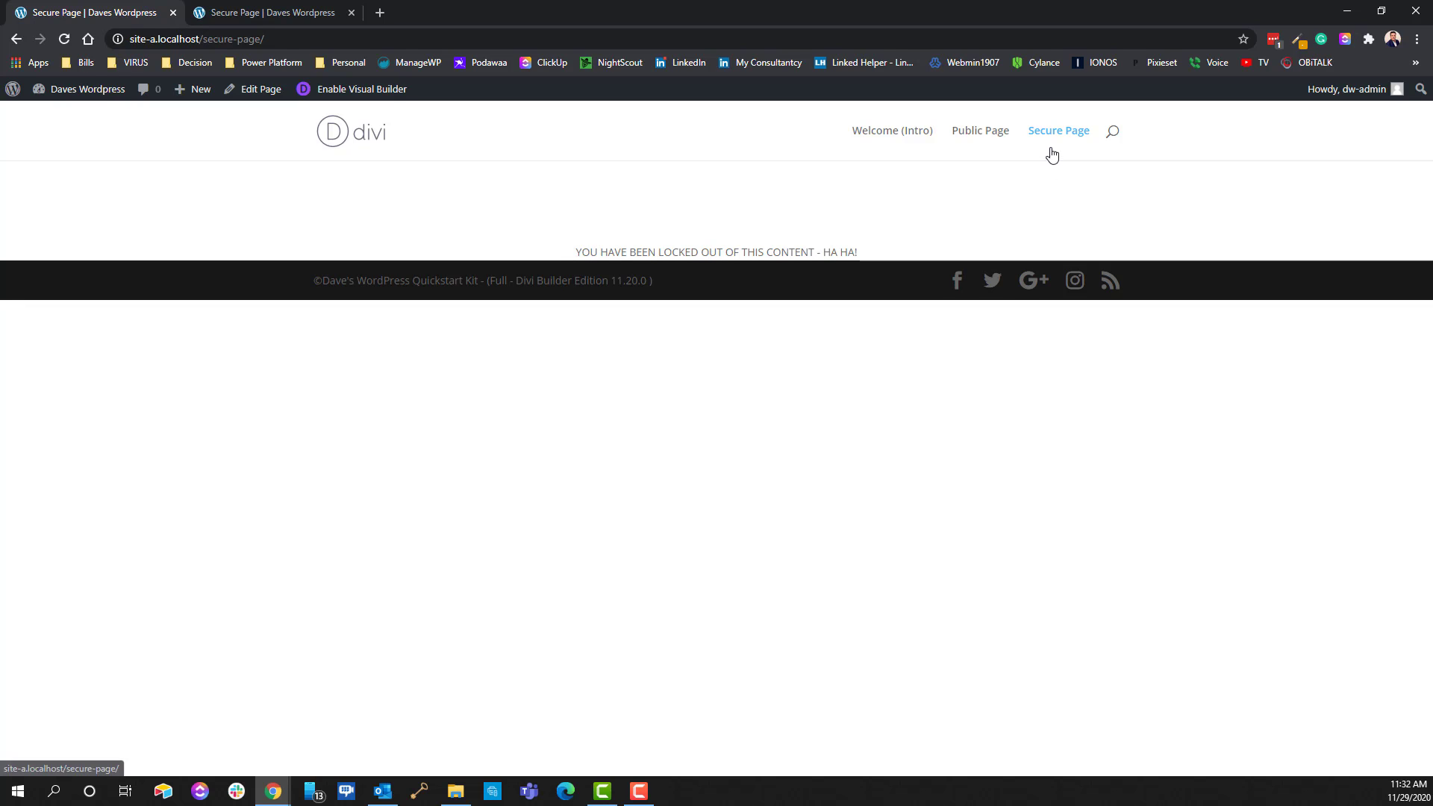
mouse_move(1352, 96)
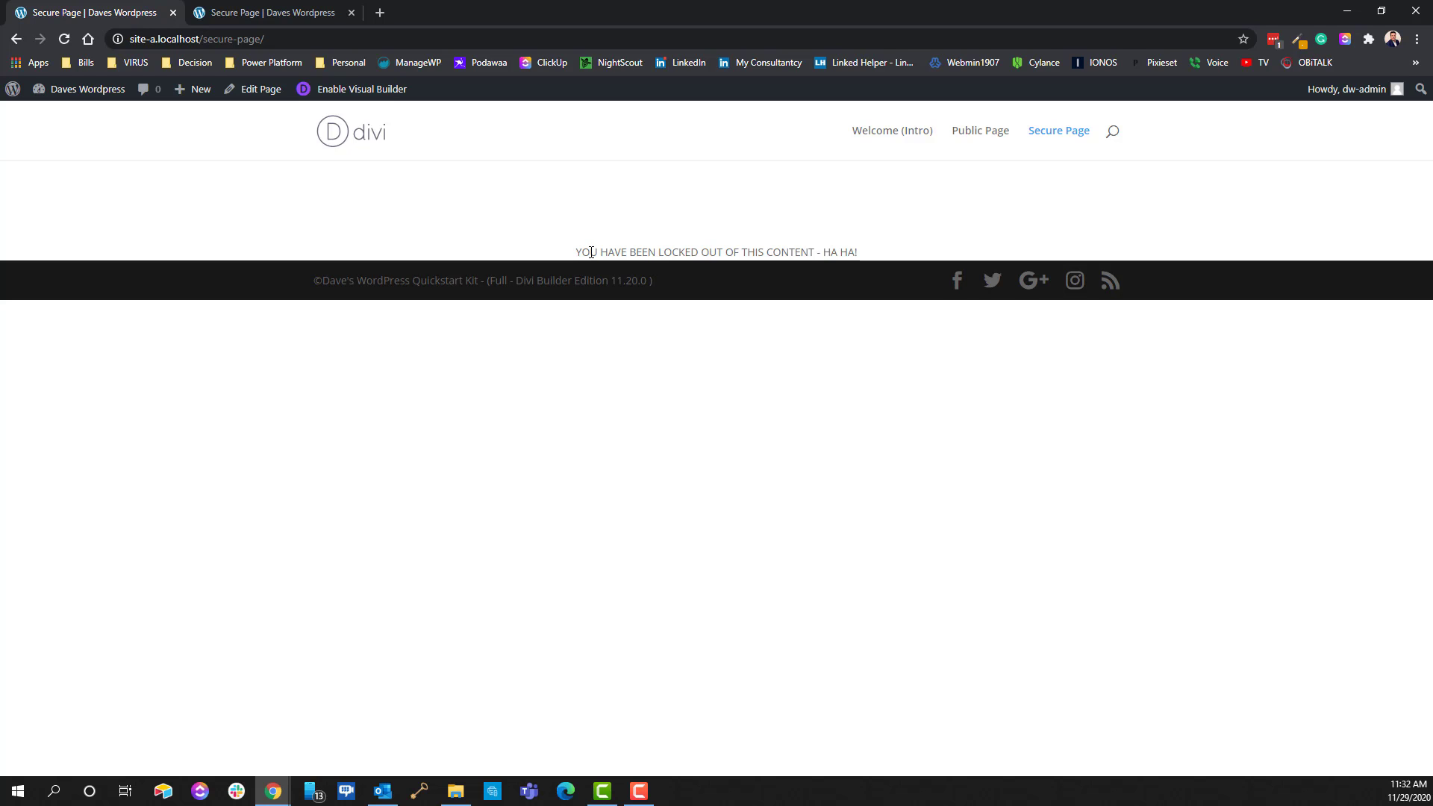
Add Administrator to the Locked Pages to Subscribers restriction in Content Control, update it, and view the site
click(16, 40)
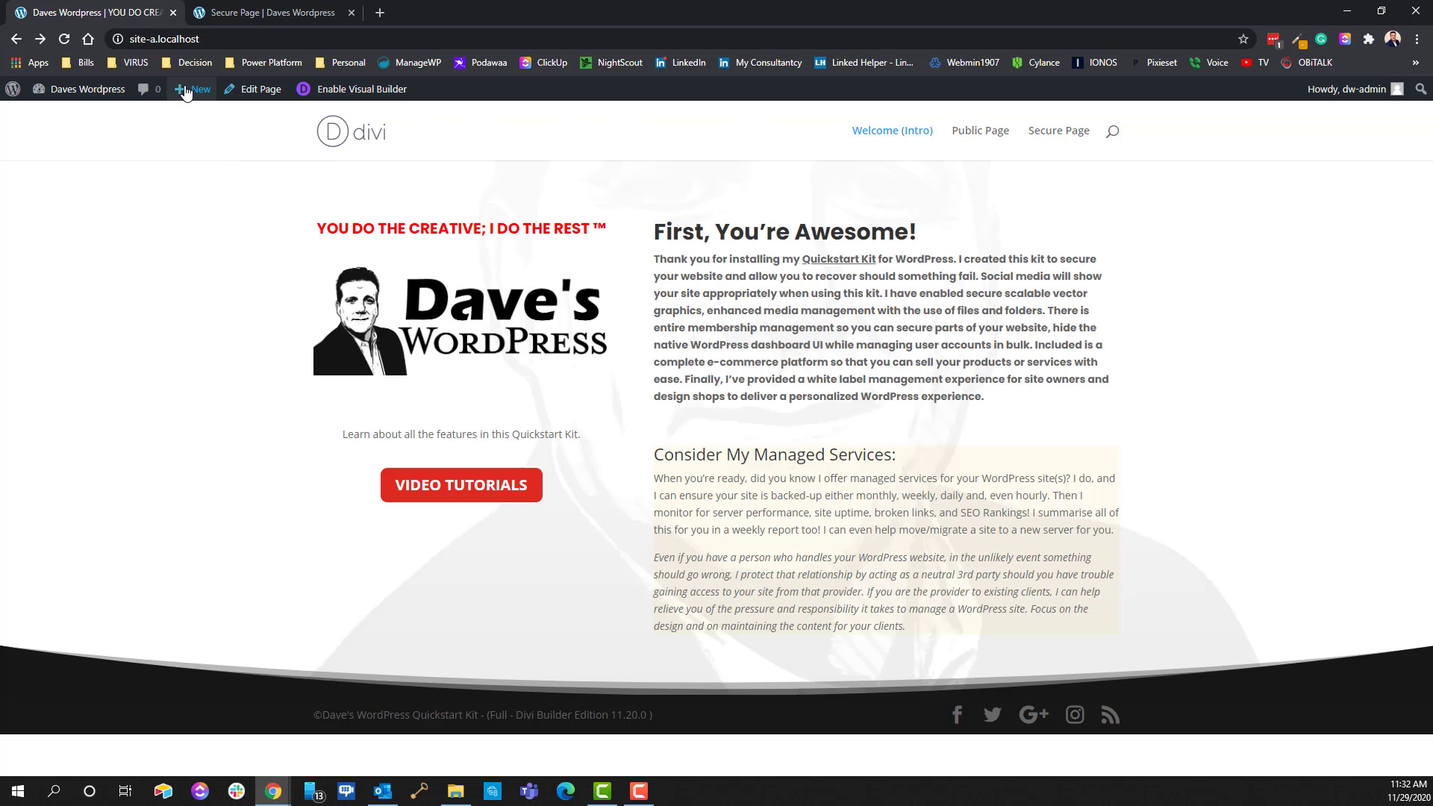
click(56, 91)
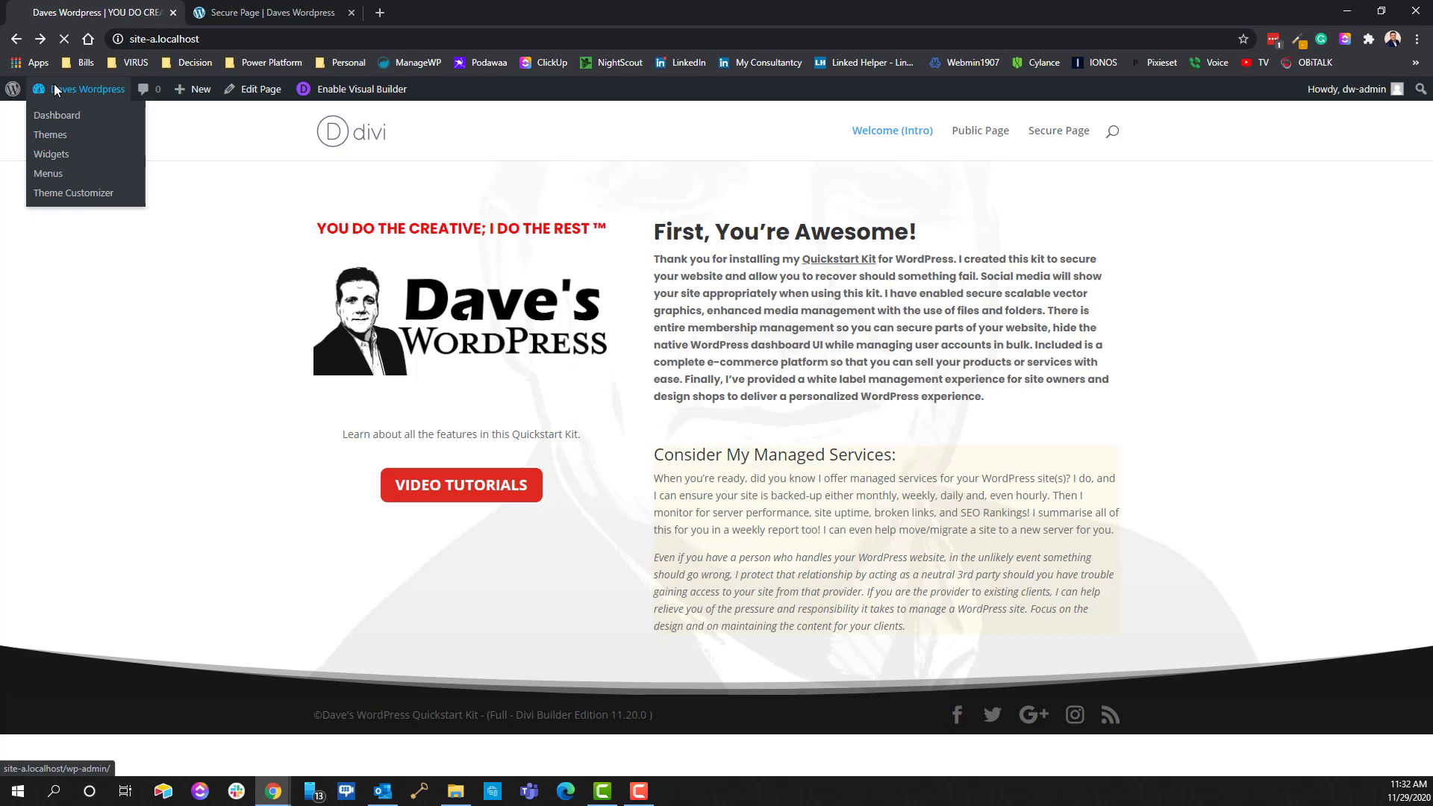
mouse_move(41, 445)
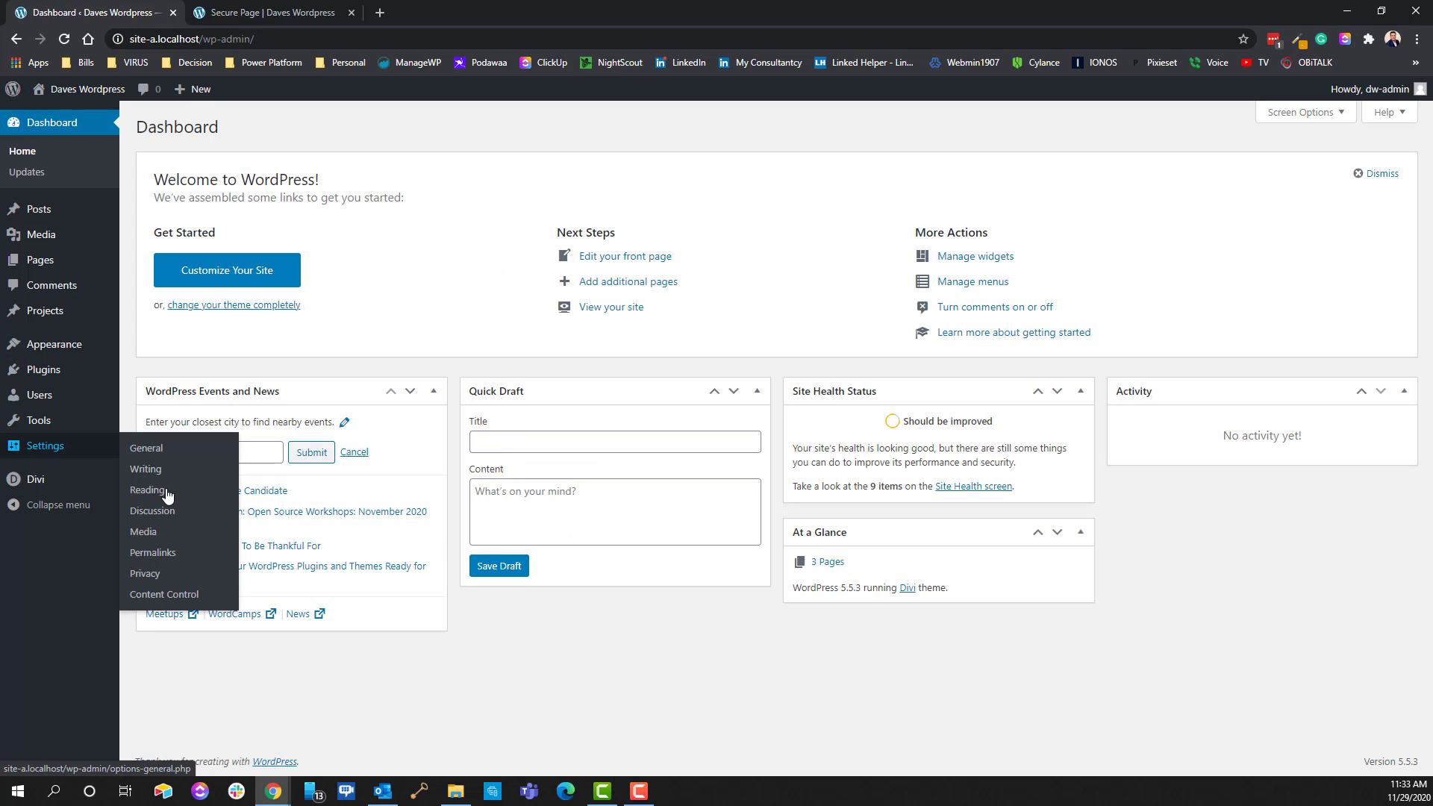
click(153, 594)
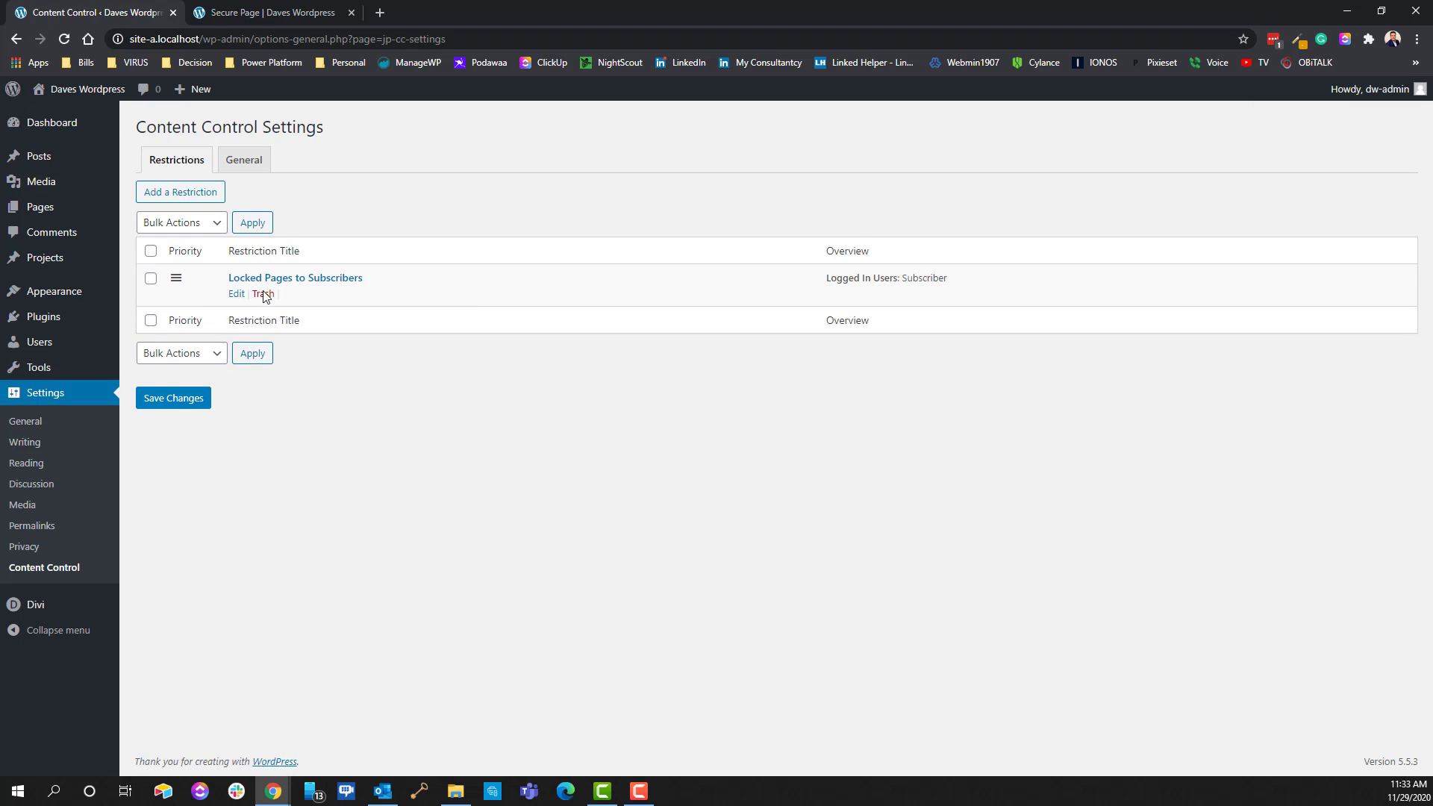
click(237, 294)
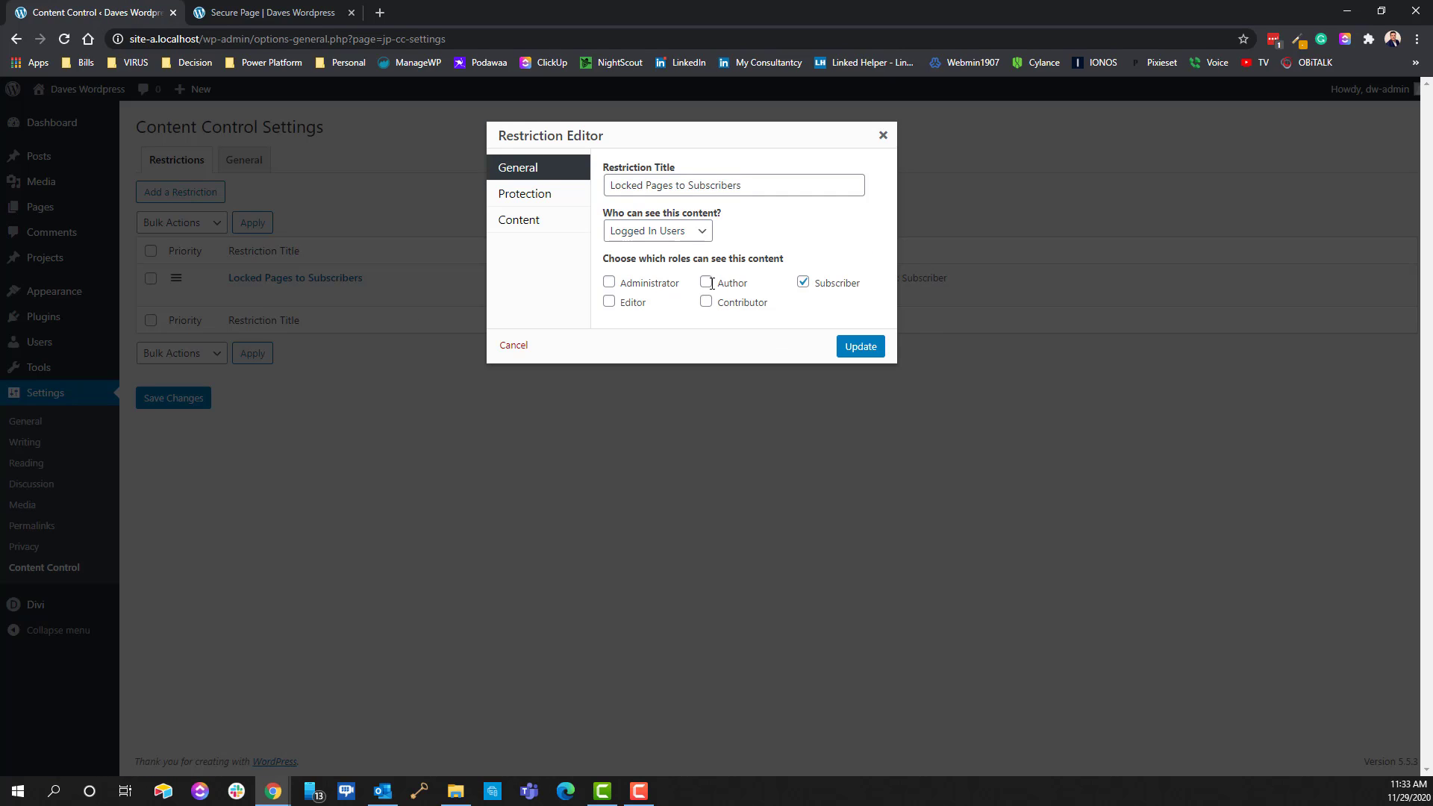
click(609, 283)
click(860, 348)
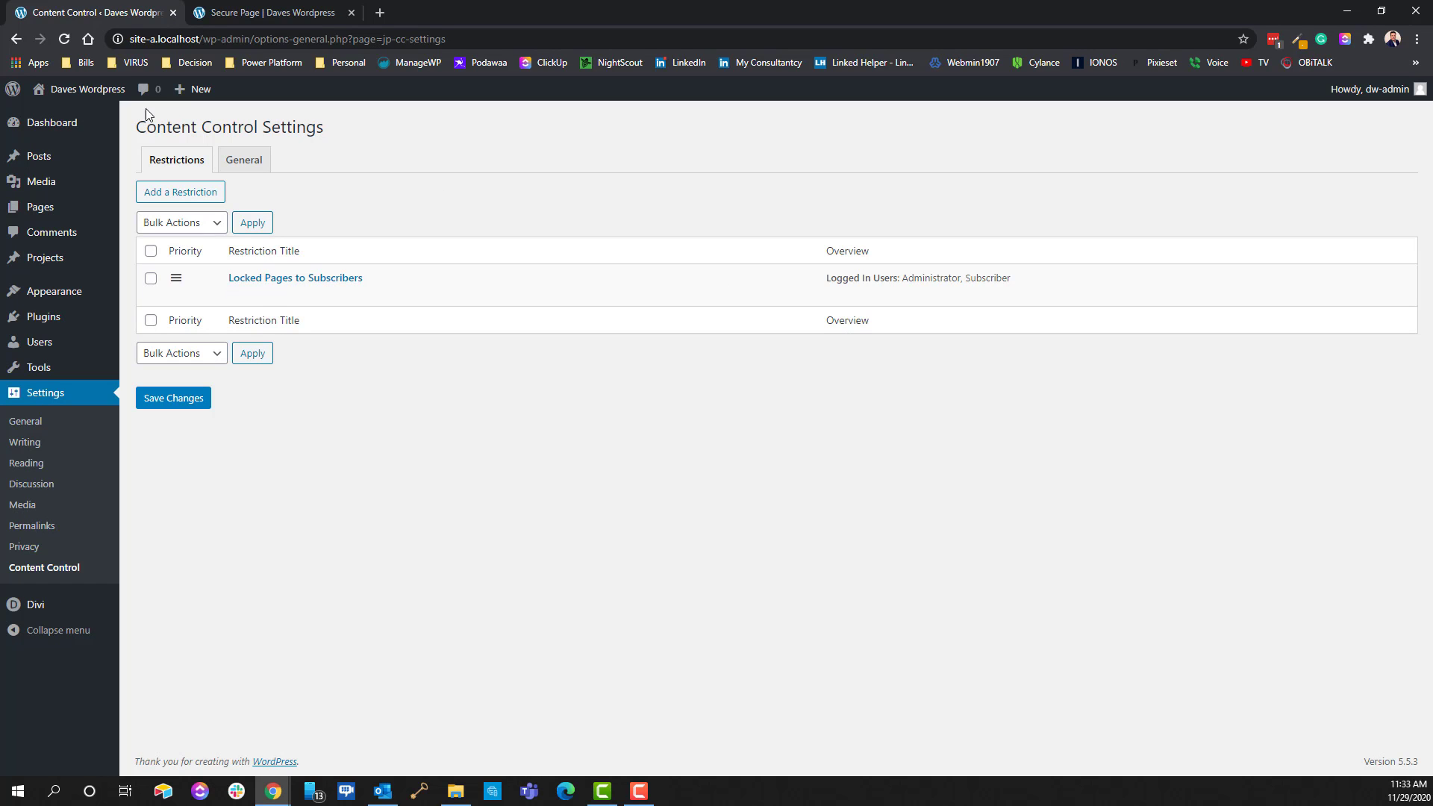
click(72, 91)
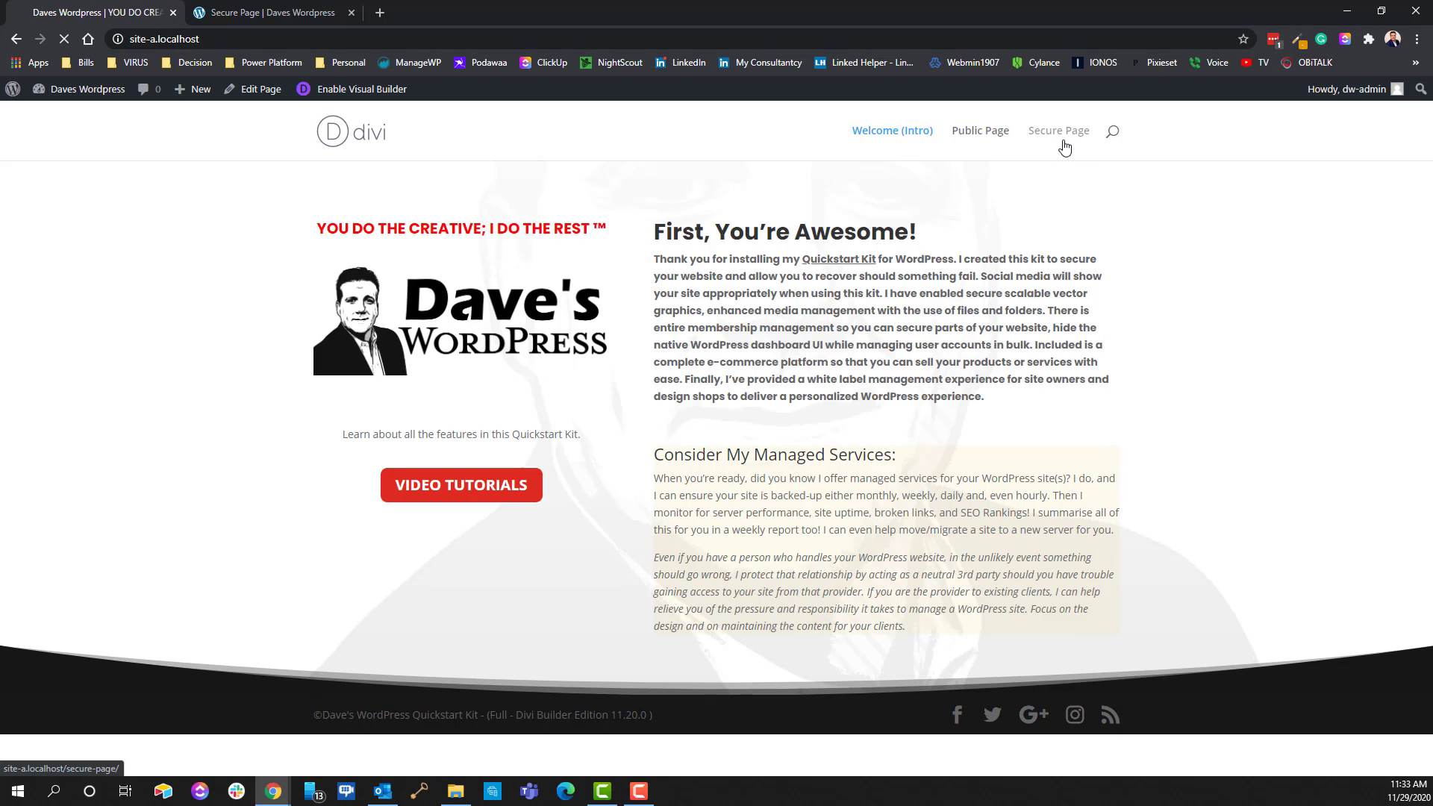
Open Secure Page, highlight 'This is a secured page', then go back to the admin Dashboard
click(1063, 141)
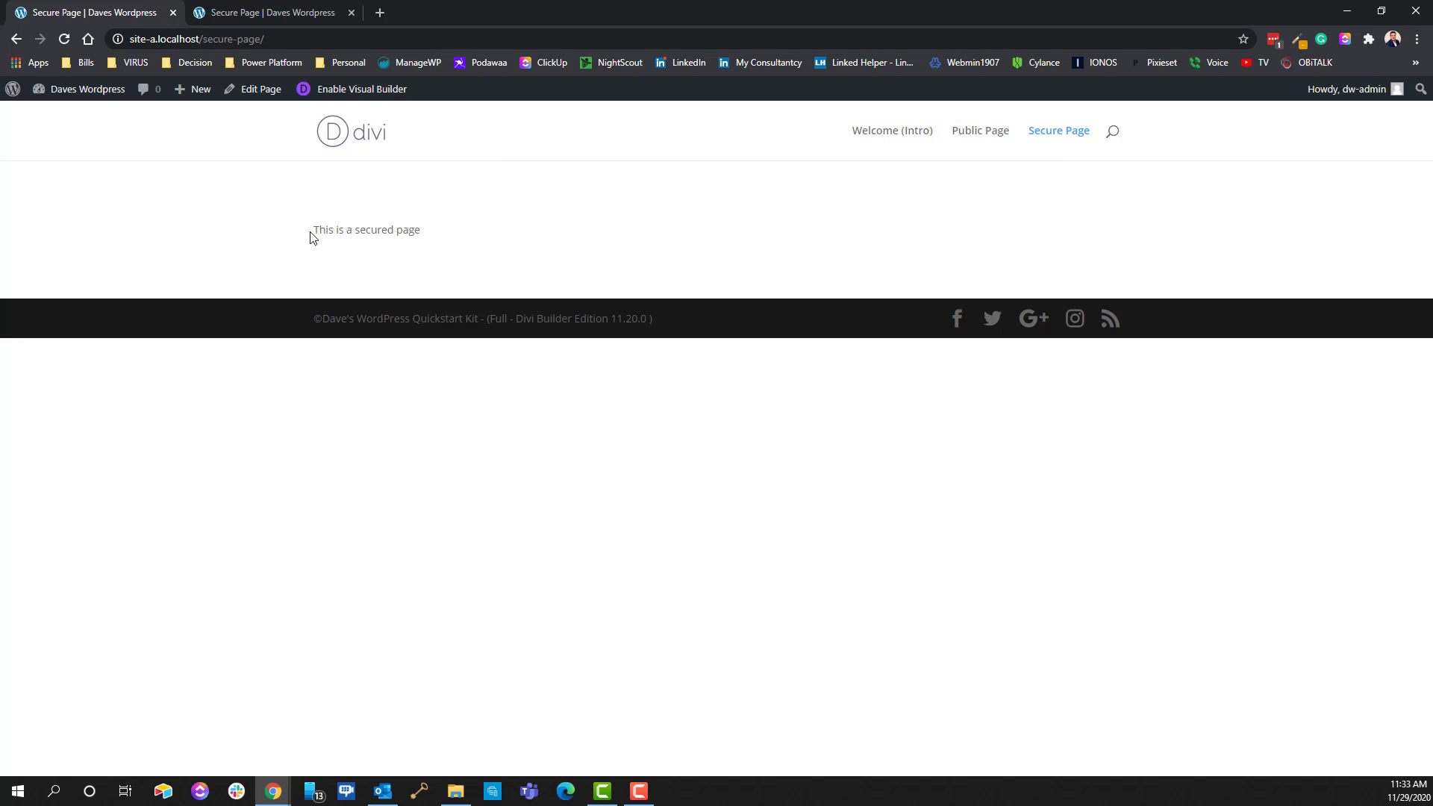
drag(312, 232, 534, 236)
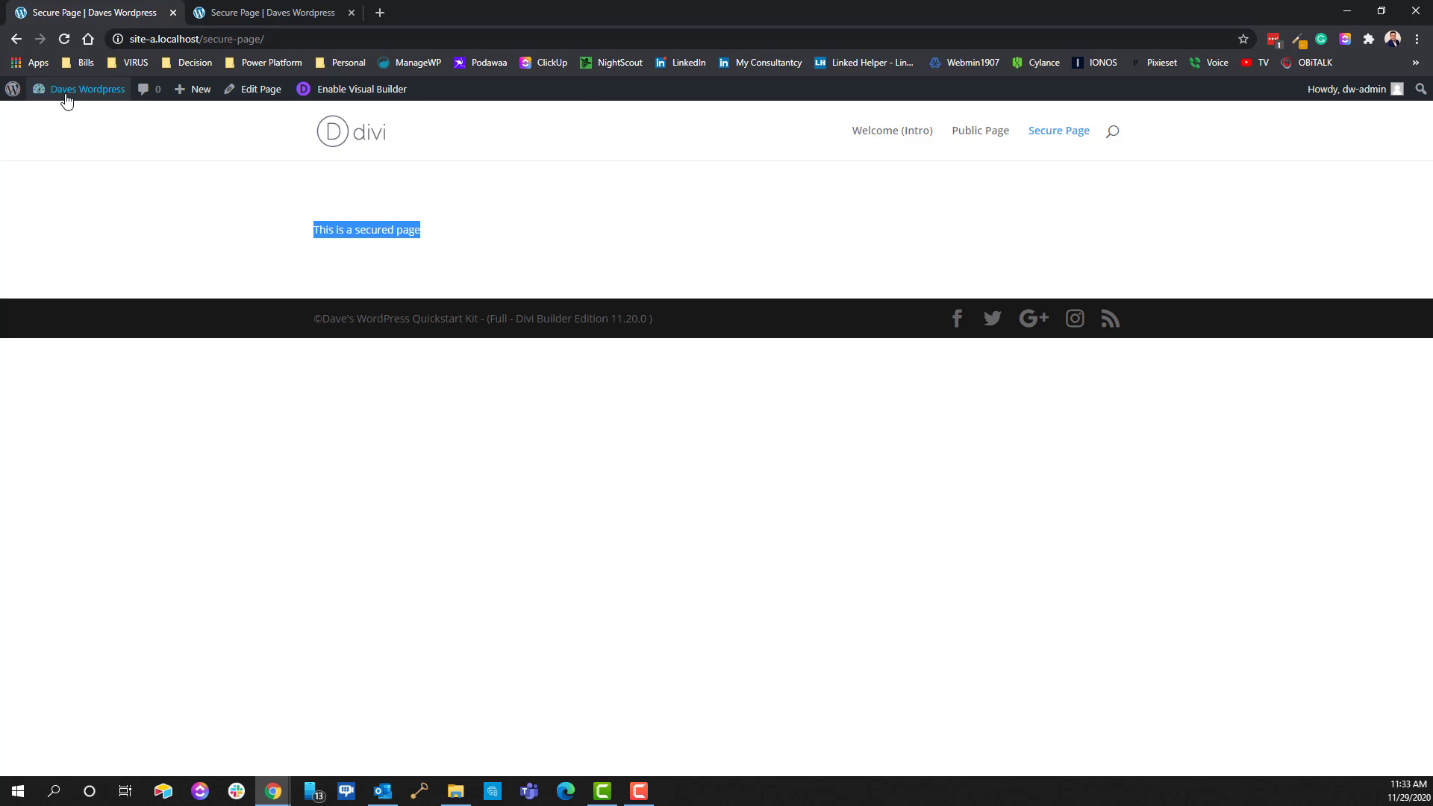
mouse_move(64, 93)
click(57, 118)
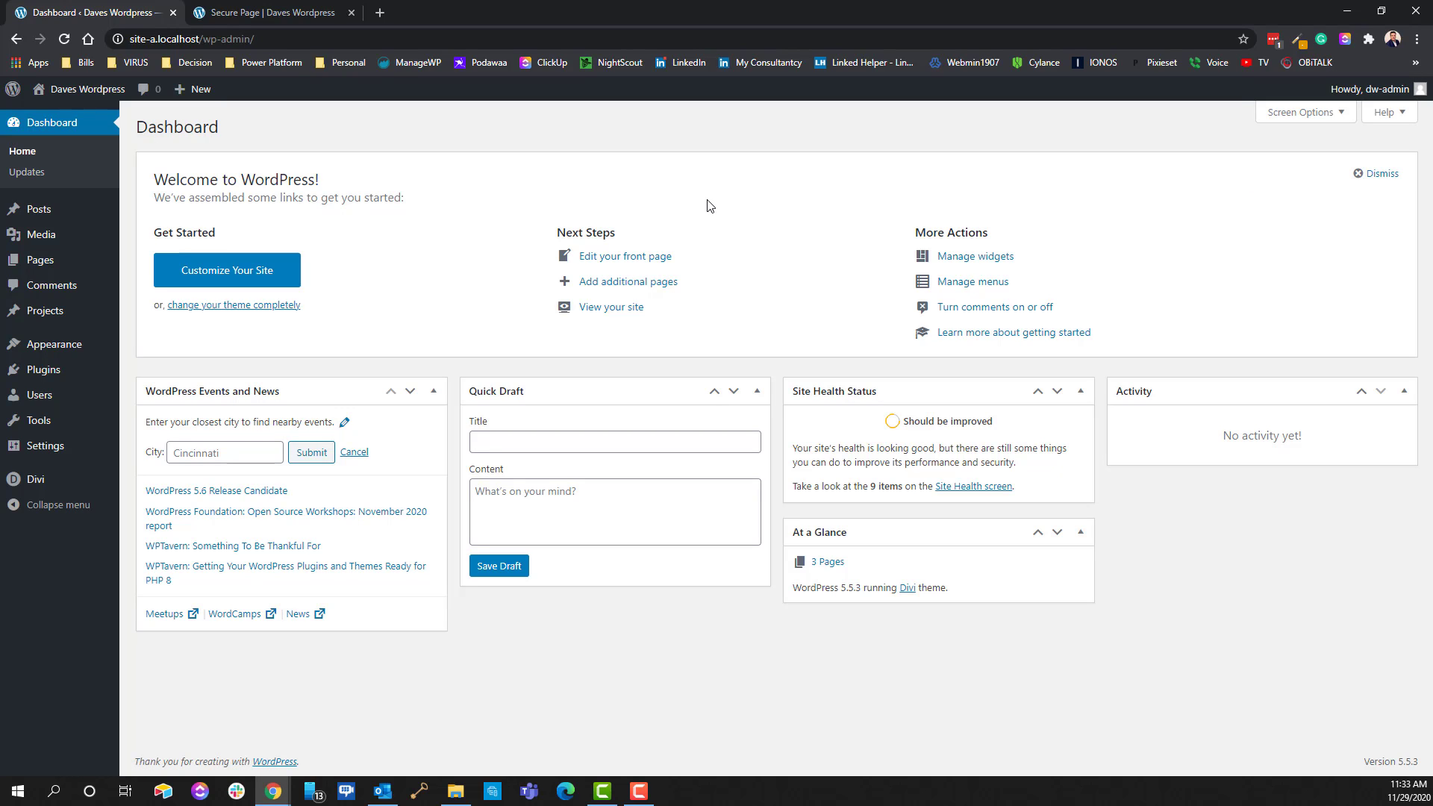
Log out as administrator and log in as the demo test user with its username and password
click(1327, 164)
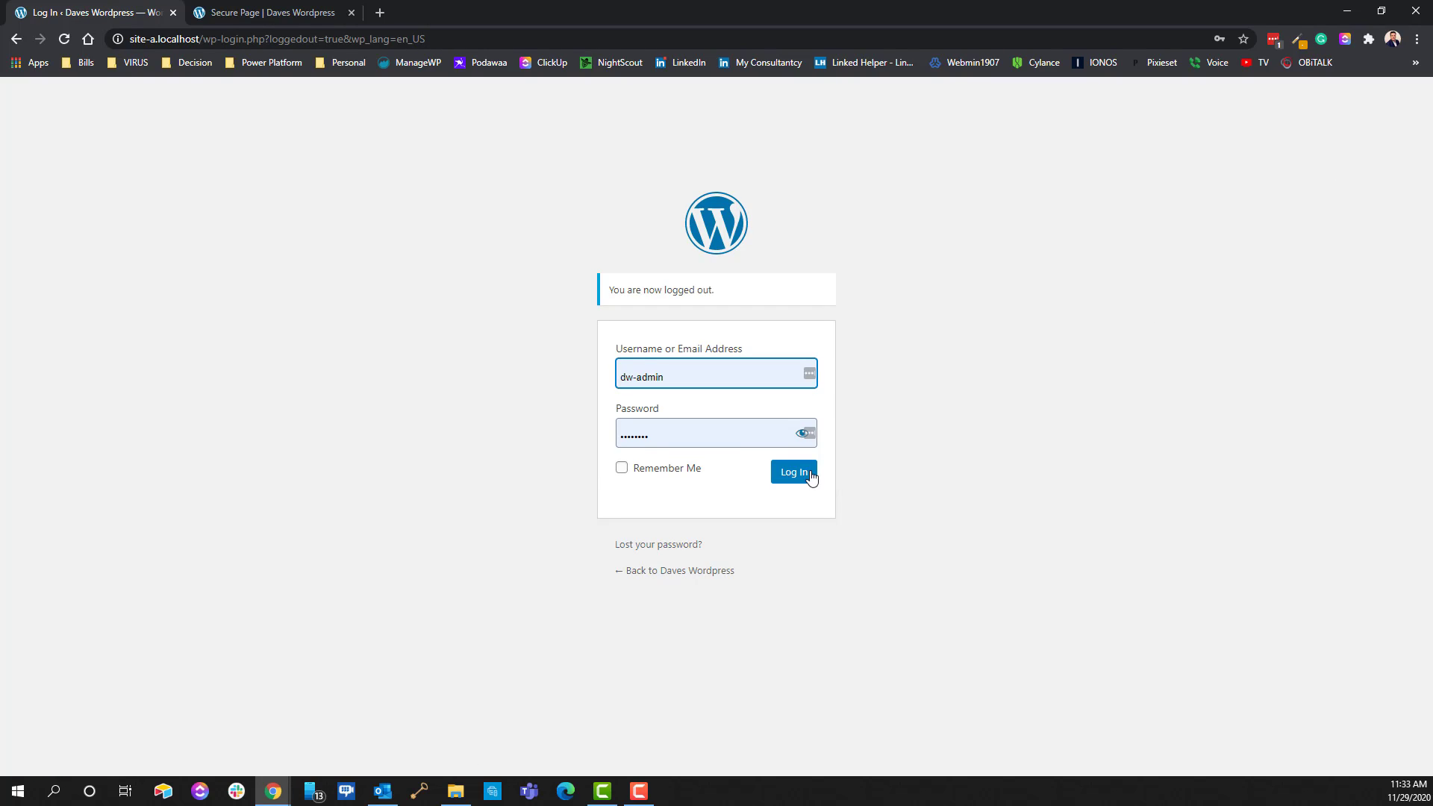
click(691, 374)
key(Home)
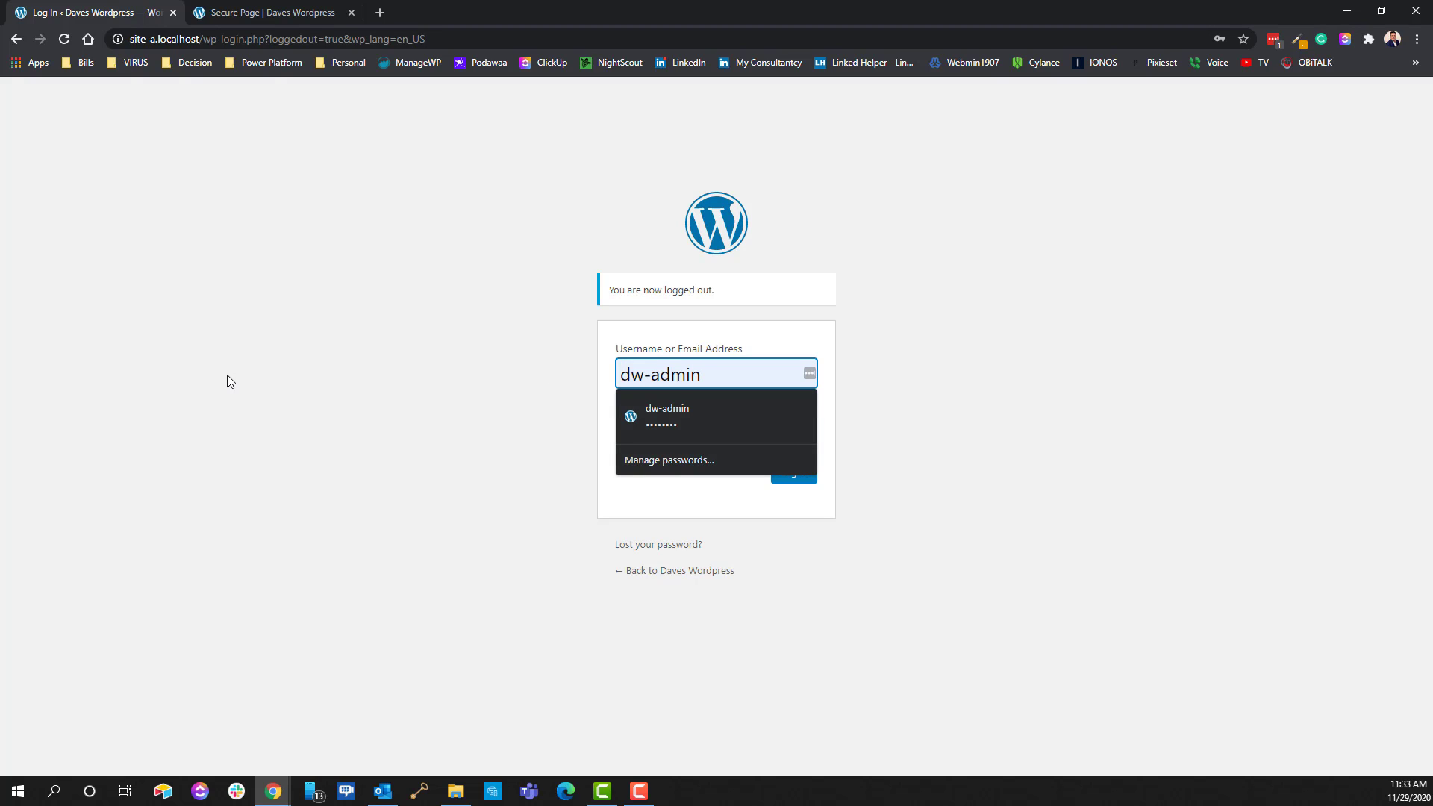
key(ctrl+a)
key(BackSpace)
text(d)
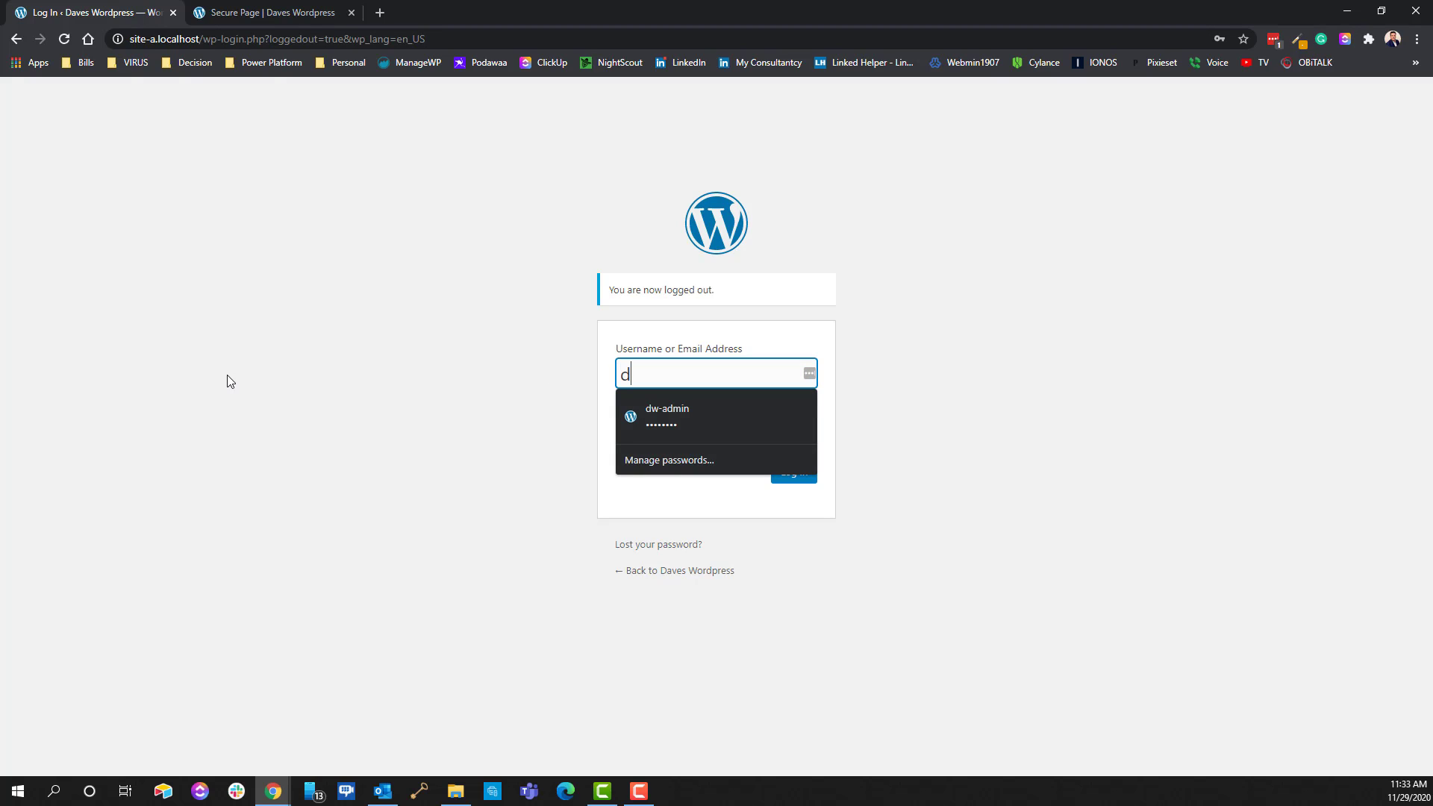
text(emo987)
key(Tab)
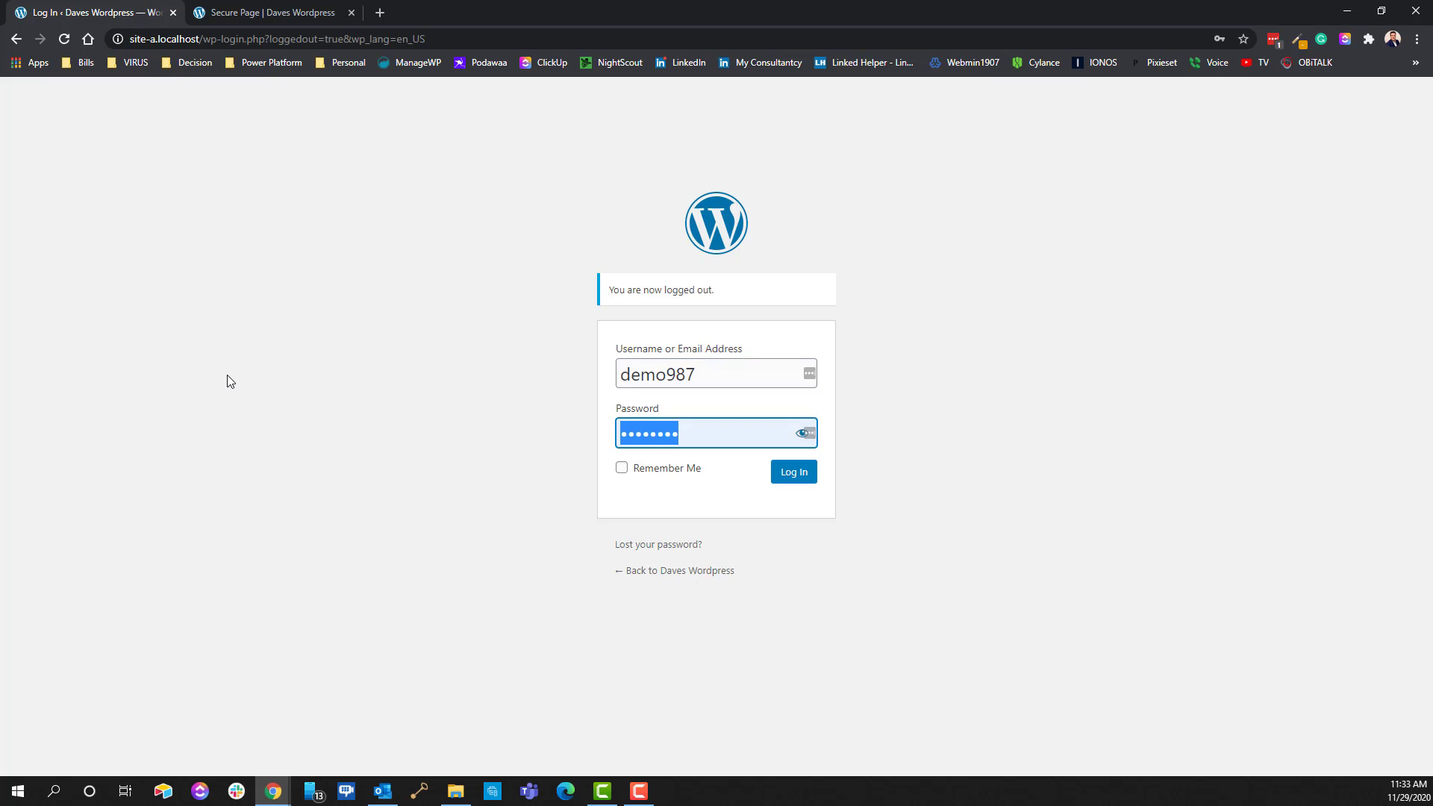
text(demo987)
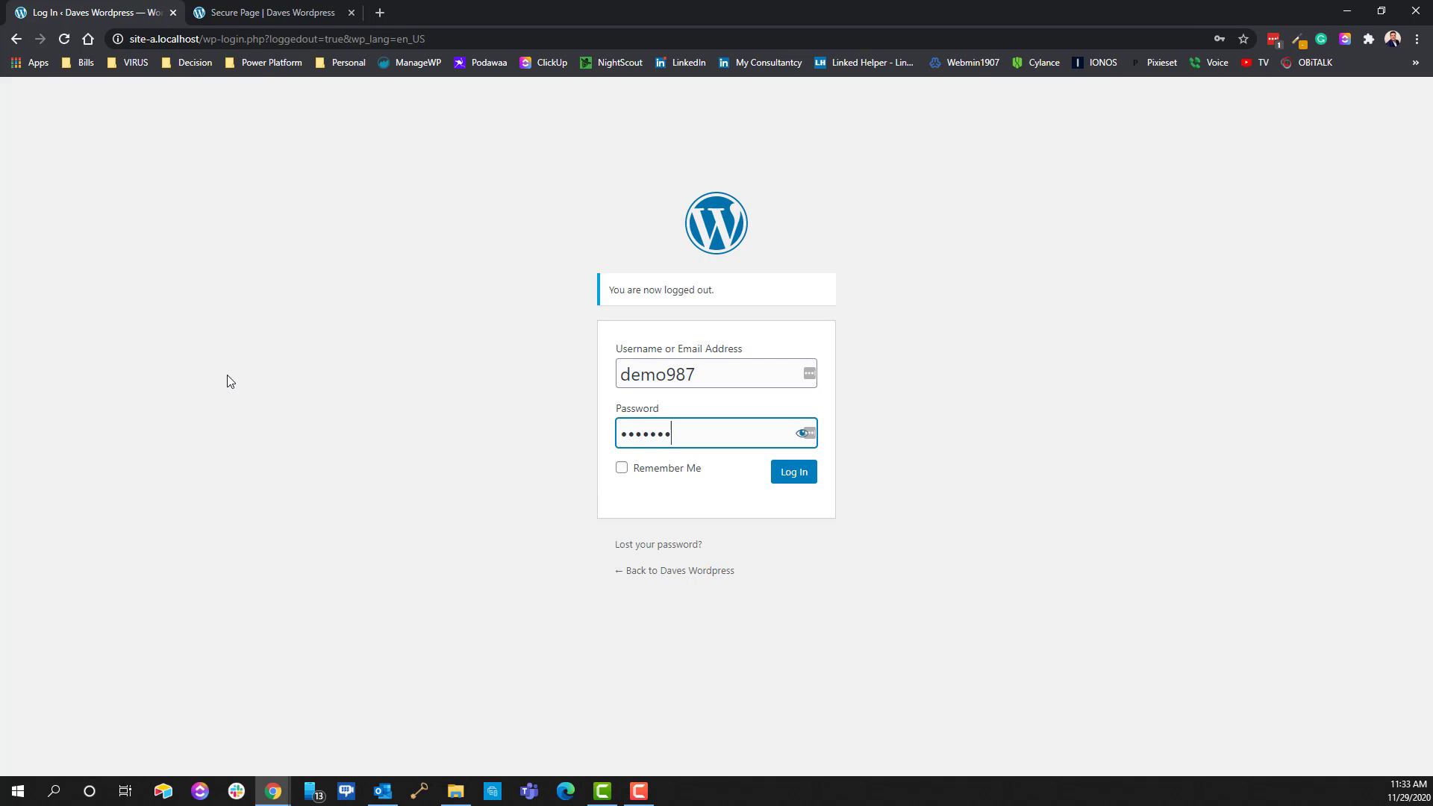
key(Return)
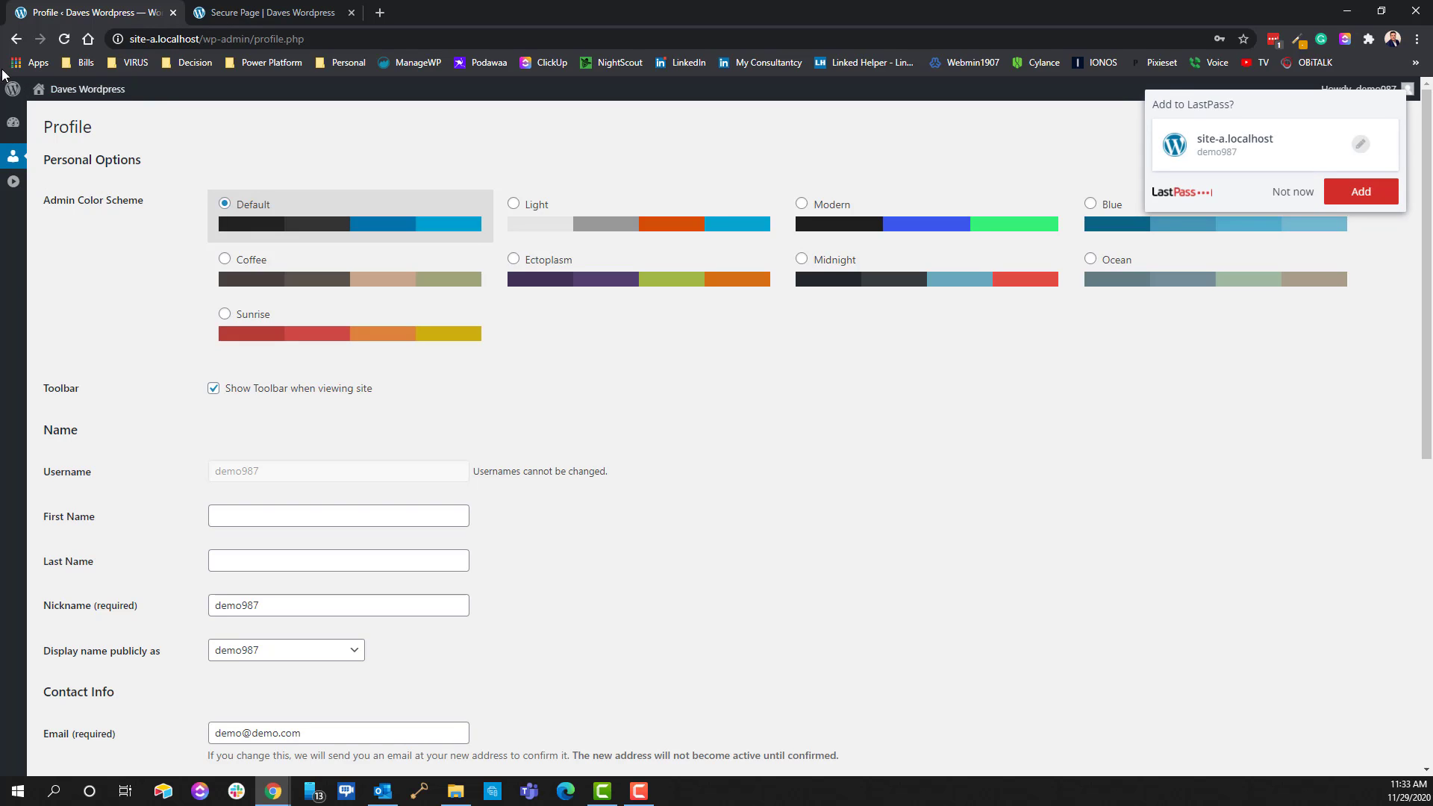
Decline the LastPass save prompt and open the subscriber's Dashboard showing only Activity and Events and News
click(1293, 194)
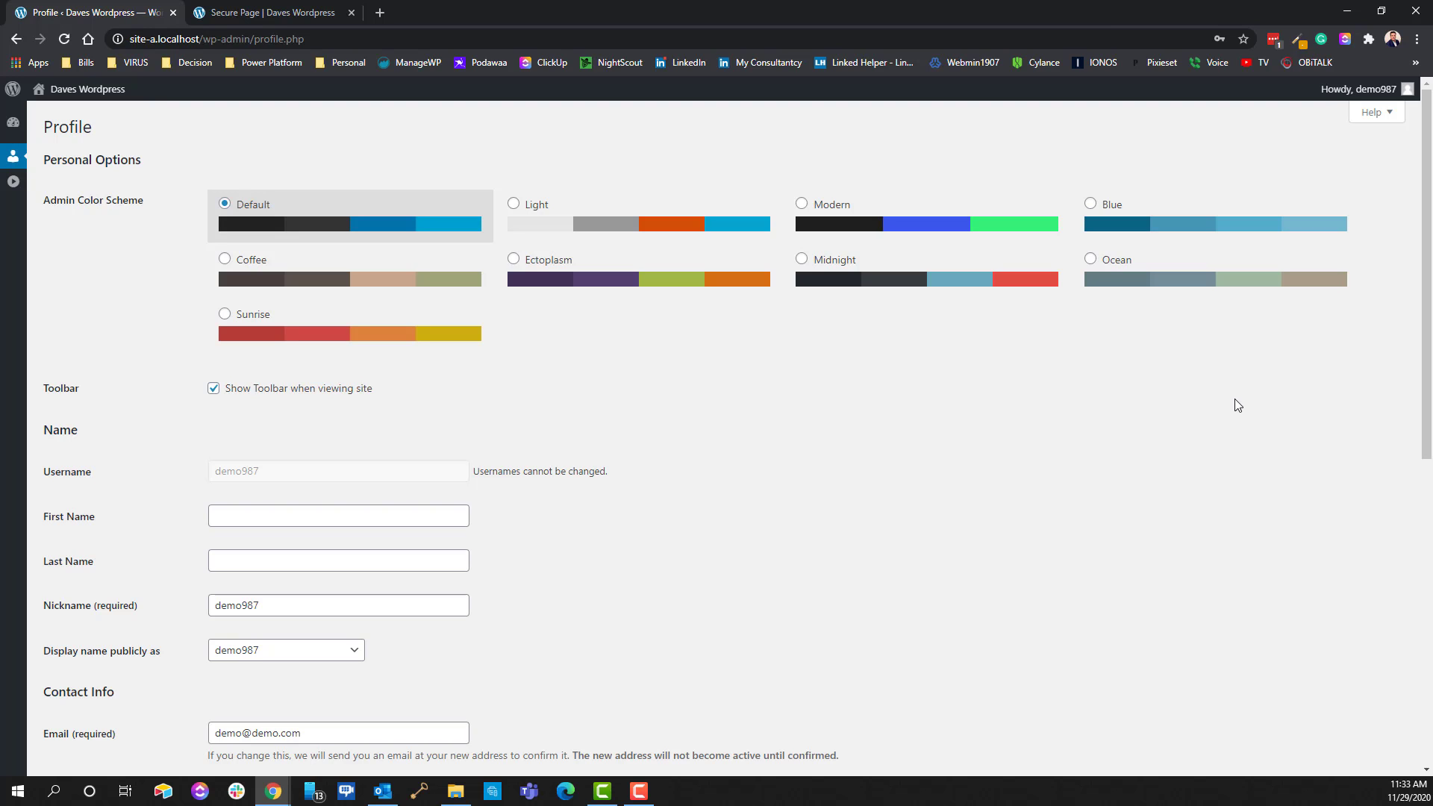
scroll(1097, 457, down, 10)
scroll(384, 288, up, 10)
click(15, 125)
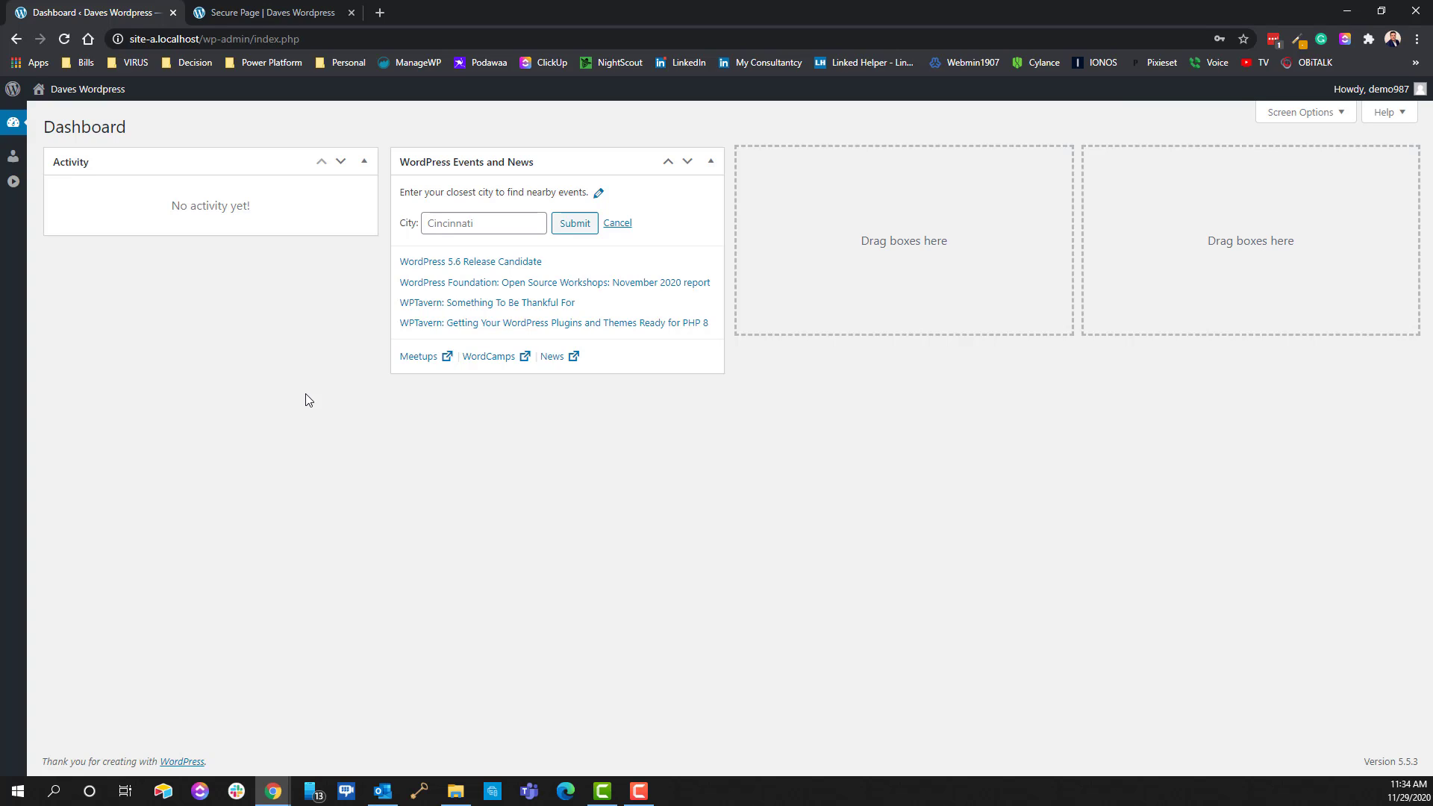
Toggle Screen Options, log the test user out, and log back in as administrator
click(1312, 114)
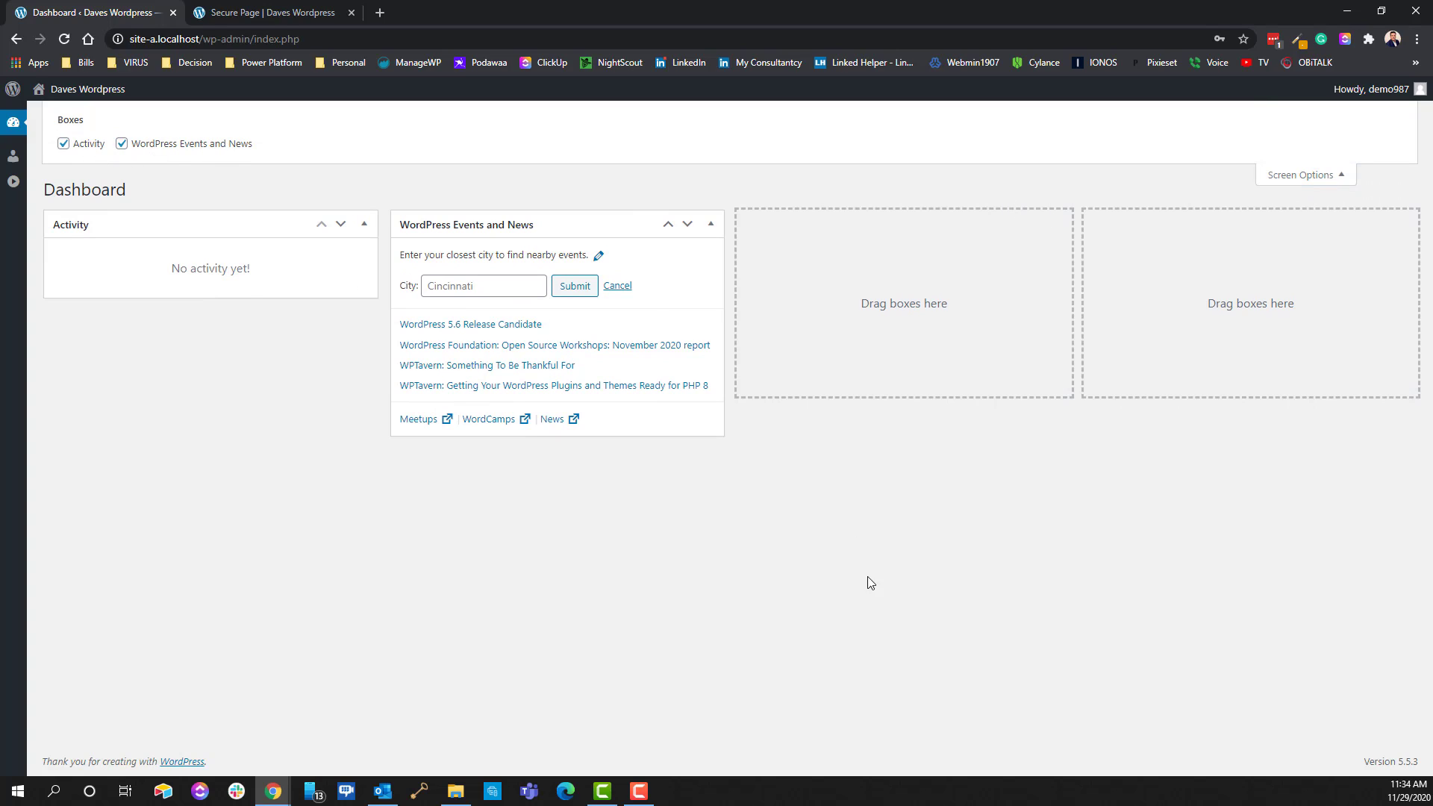
click(1311, 175)
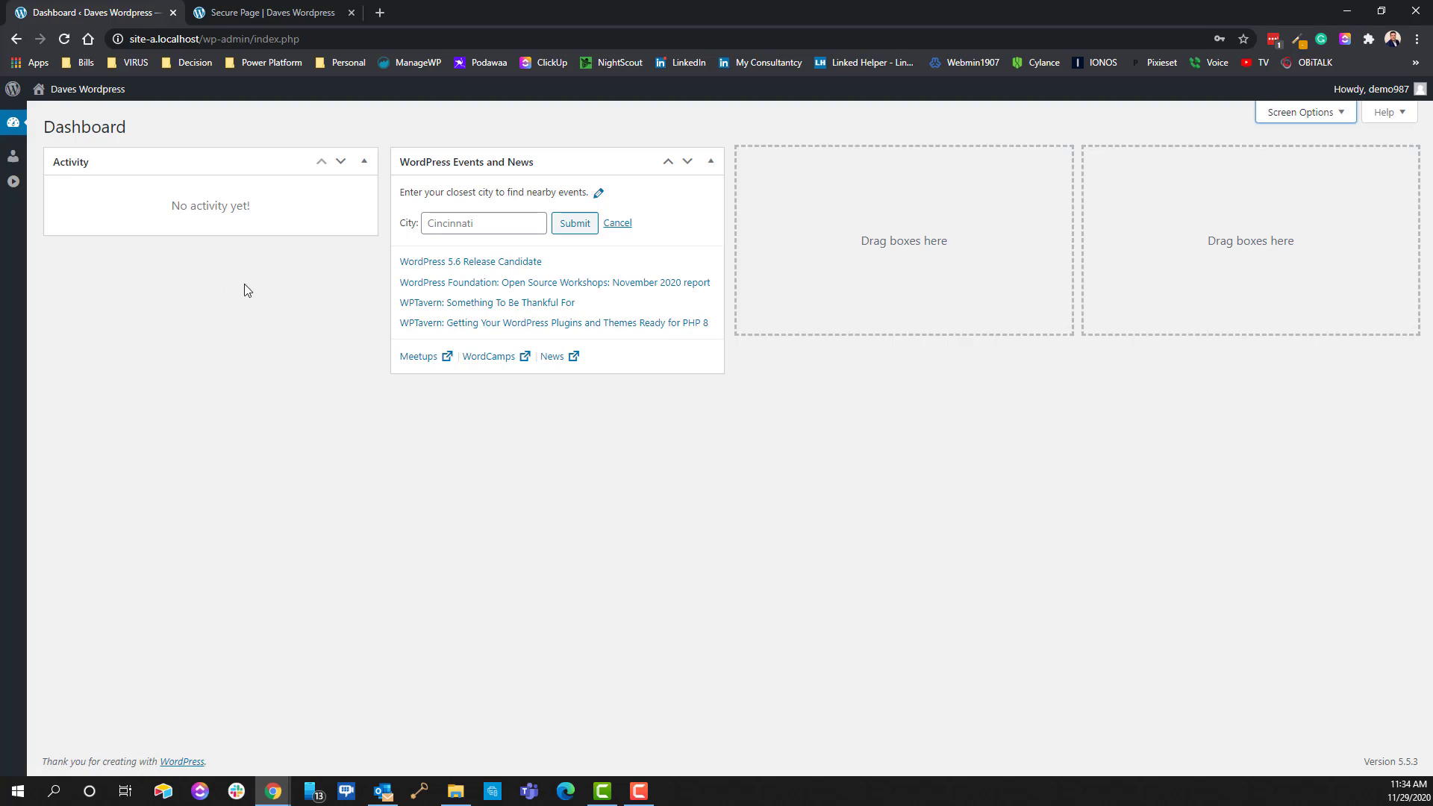
mouse_move(1373, 88)
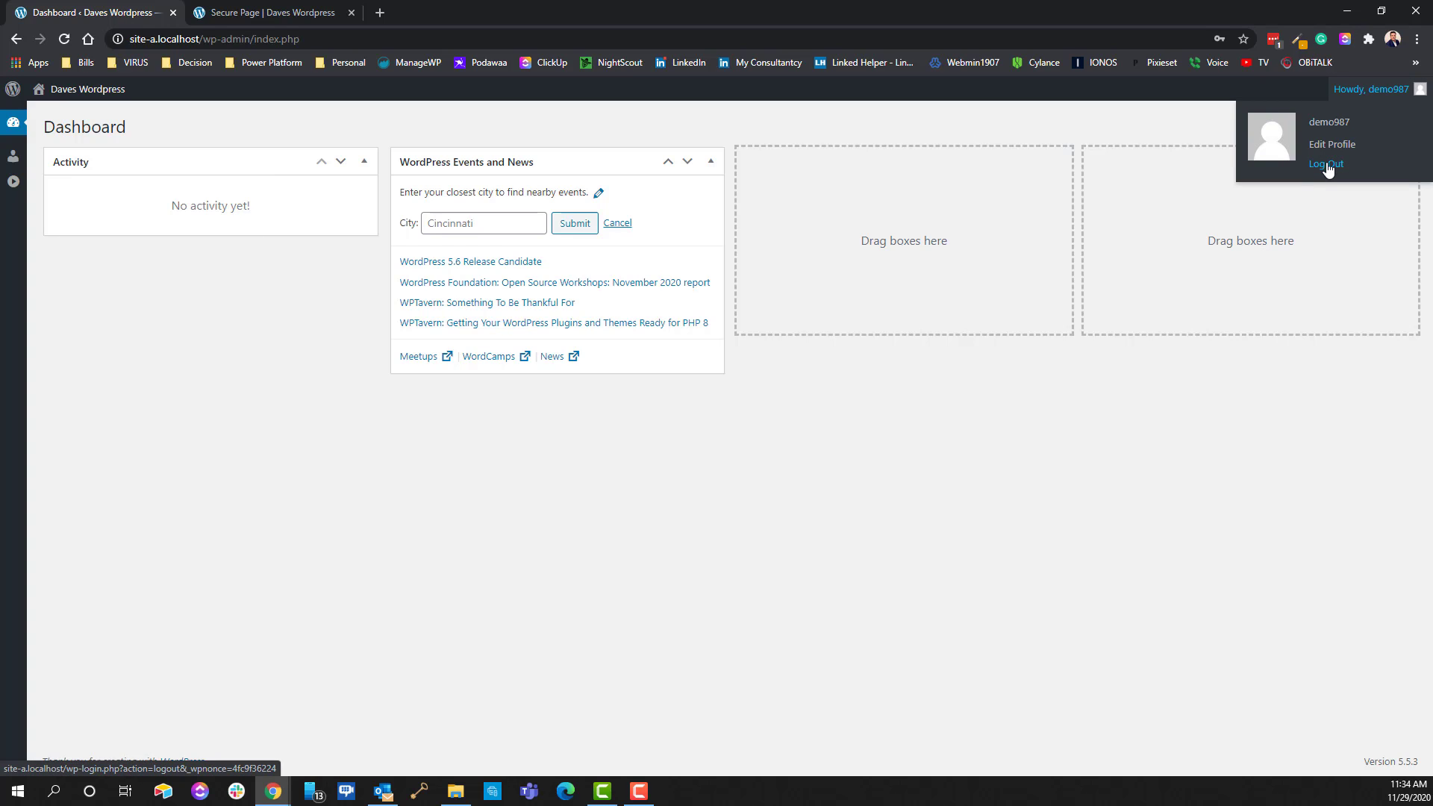
click(1327, 177)
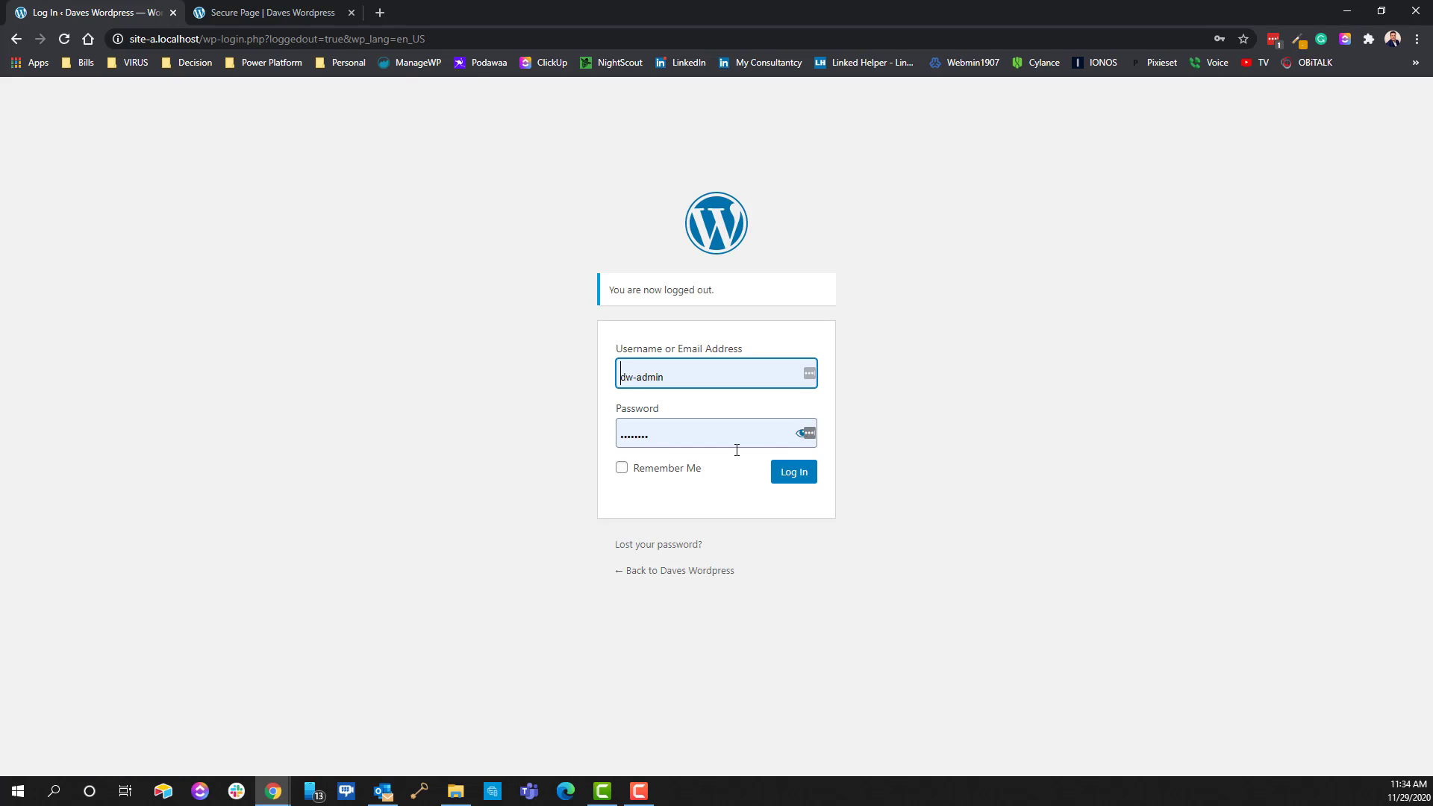
click(795, 474)
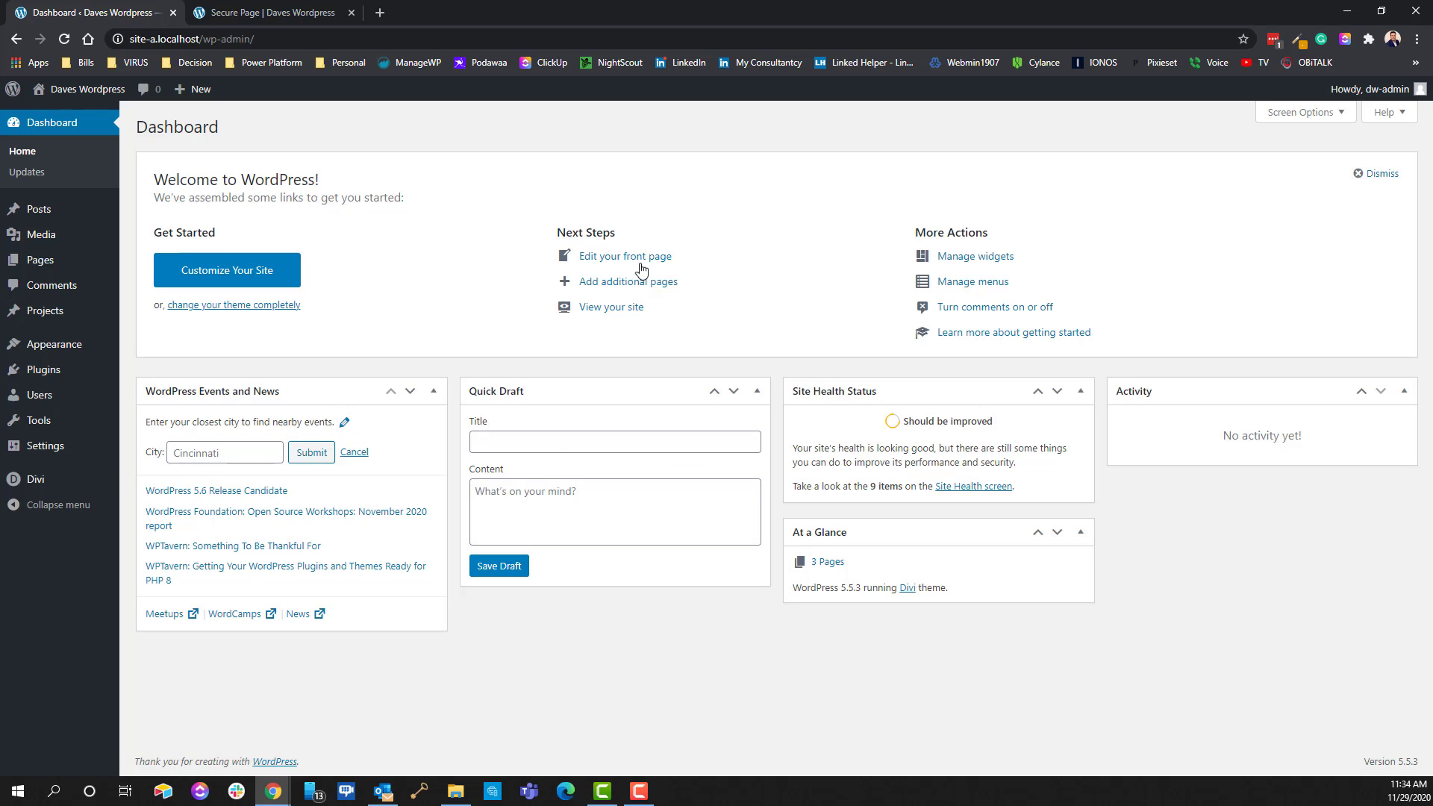
Activate the Remove Dashboard Access plugin on the Plugins page
mouse_move(79, 424)
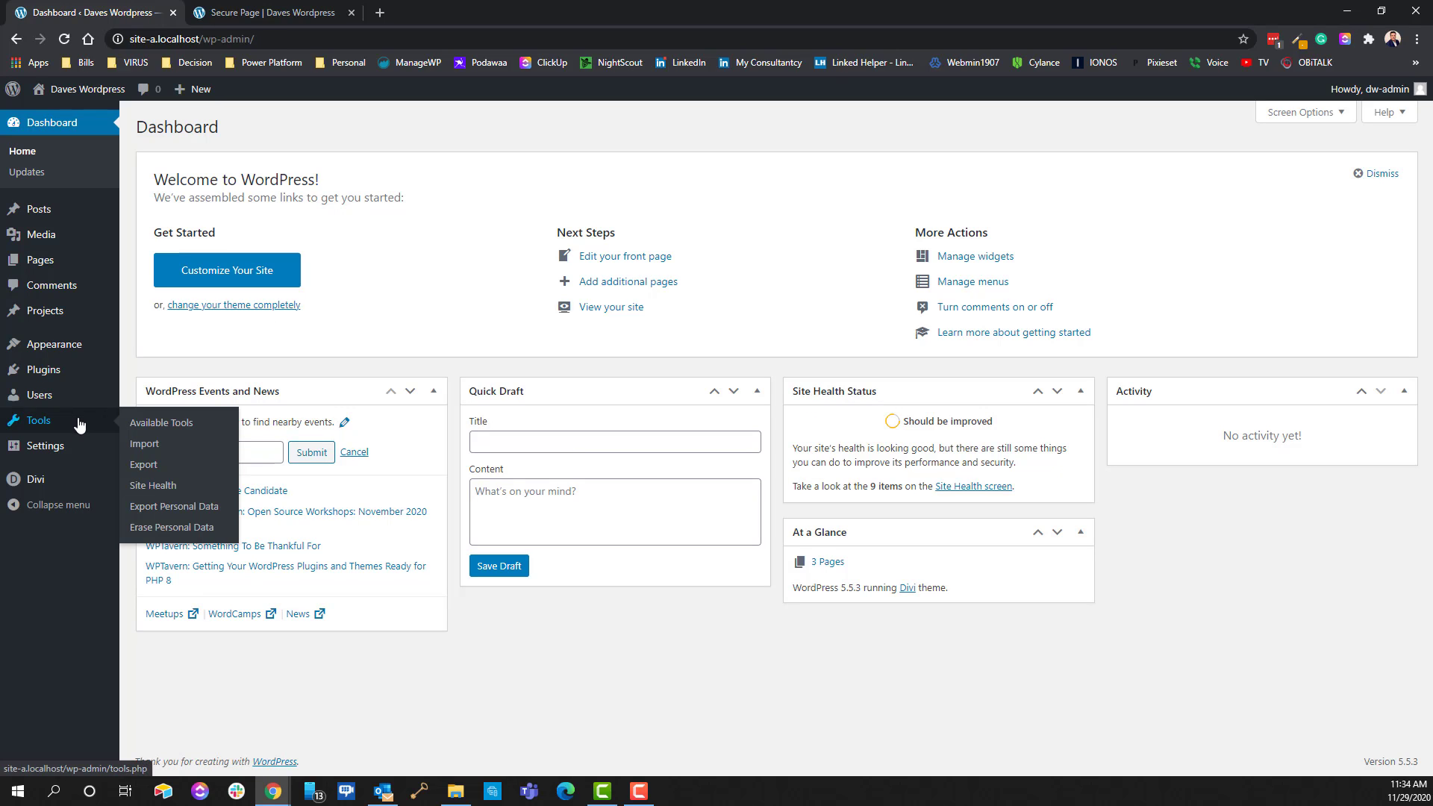
click(46, 372)
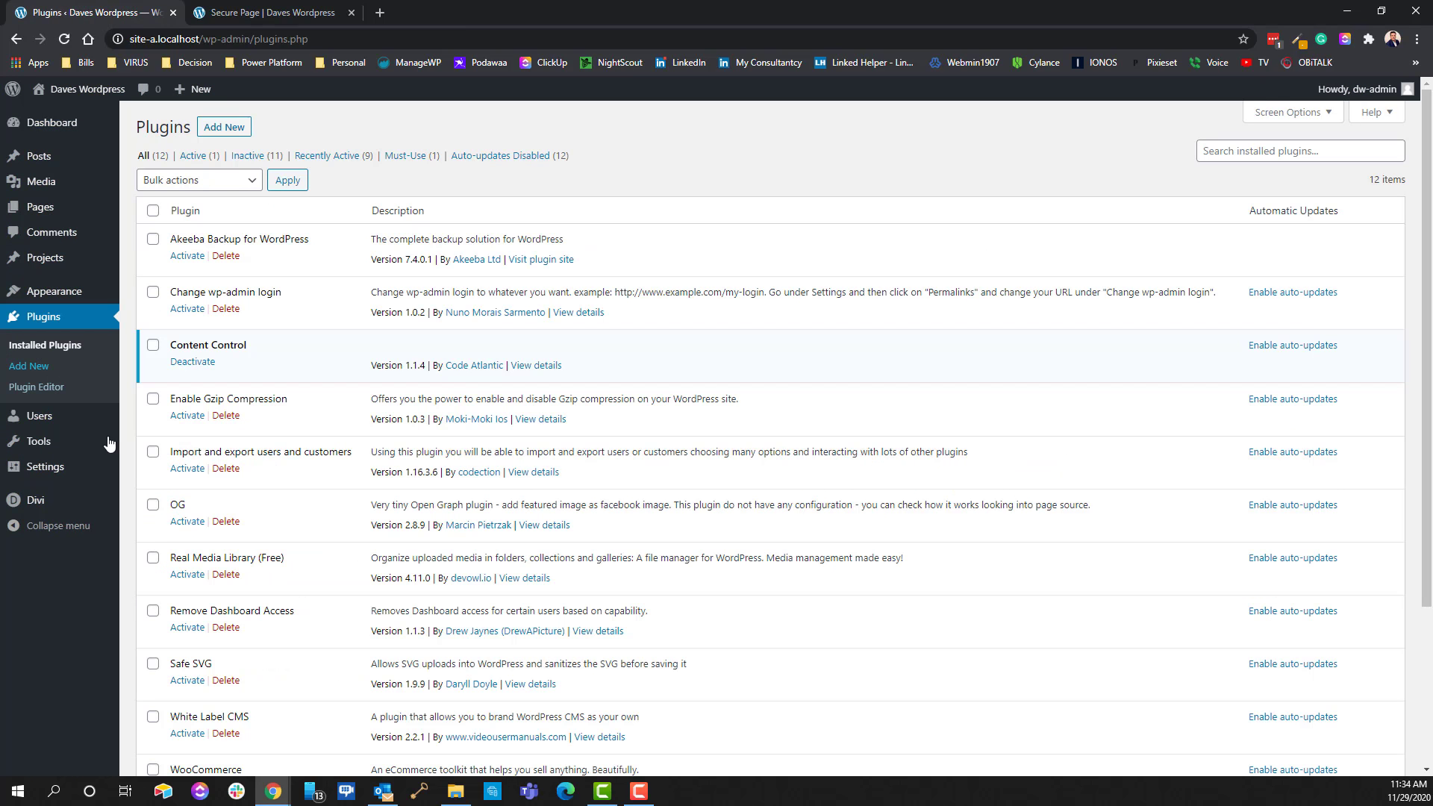
drag(177, 610, 262, 607)
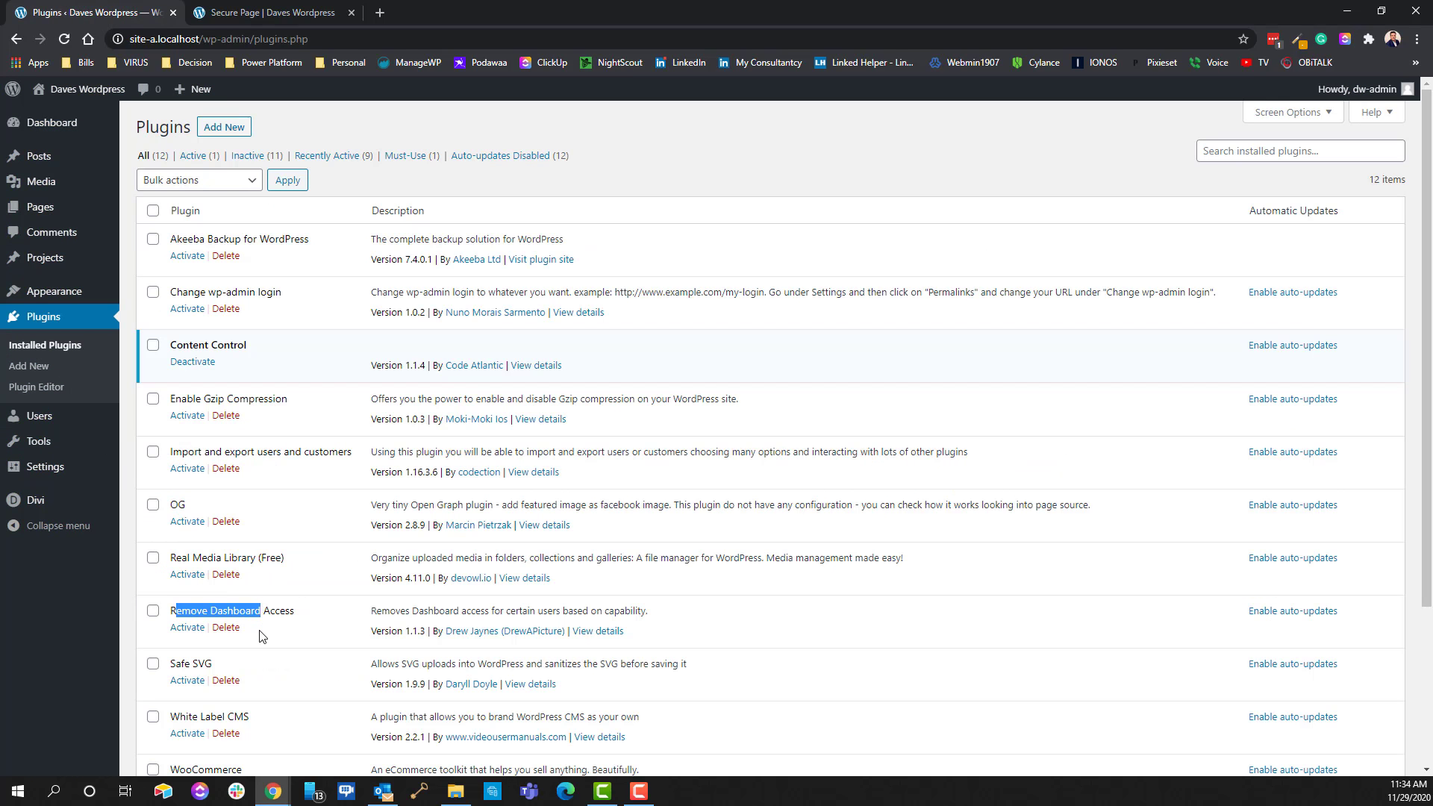
click(232, 636)
click(194, 636)
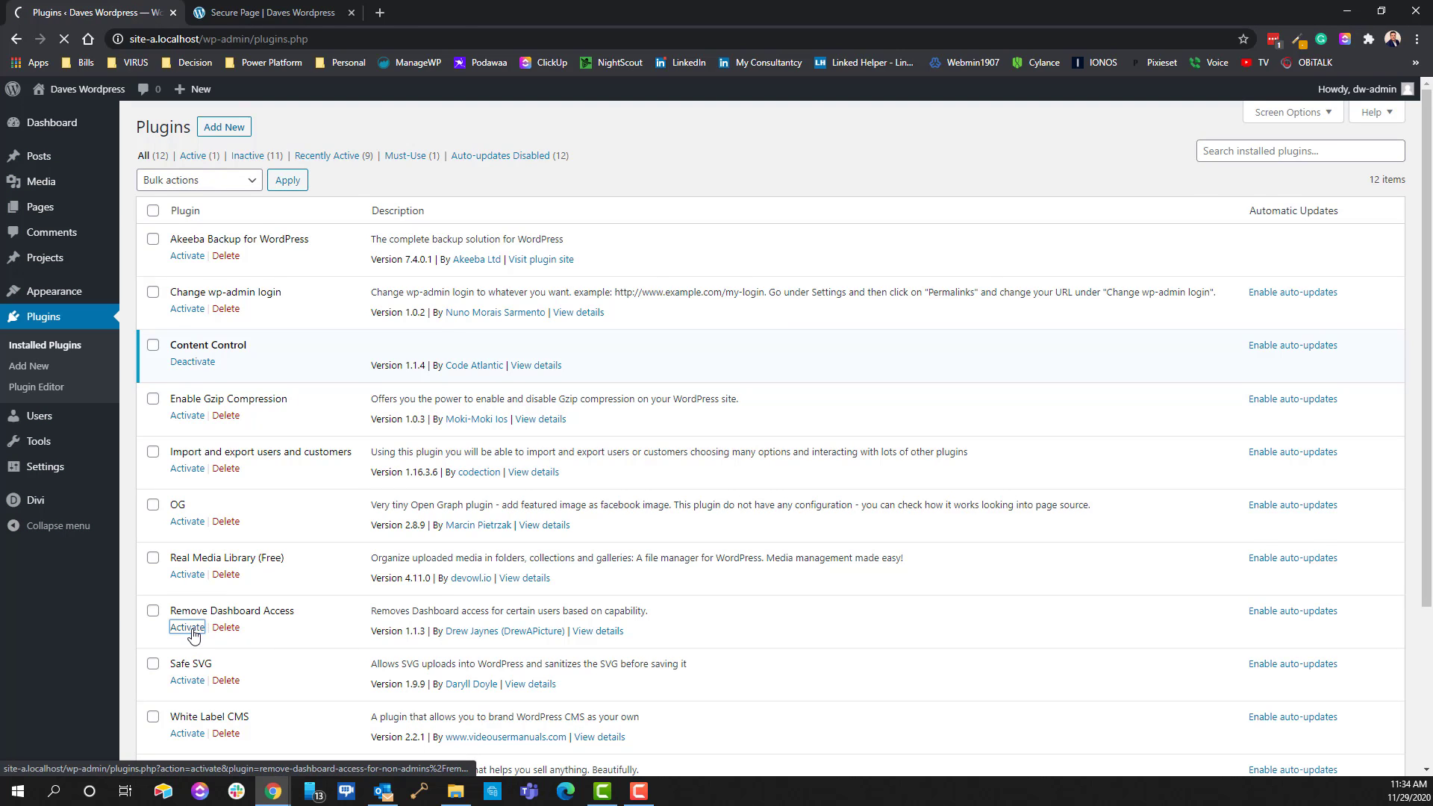
Go to the Settings > Dashboard Access page
scroll(189, 673, down, 1)
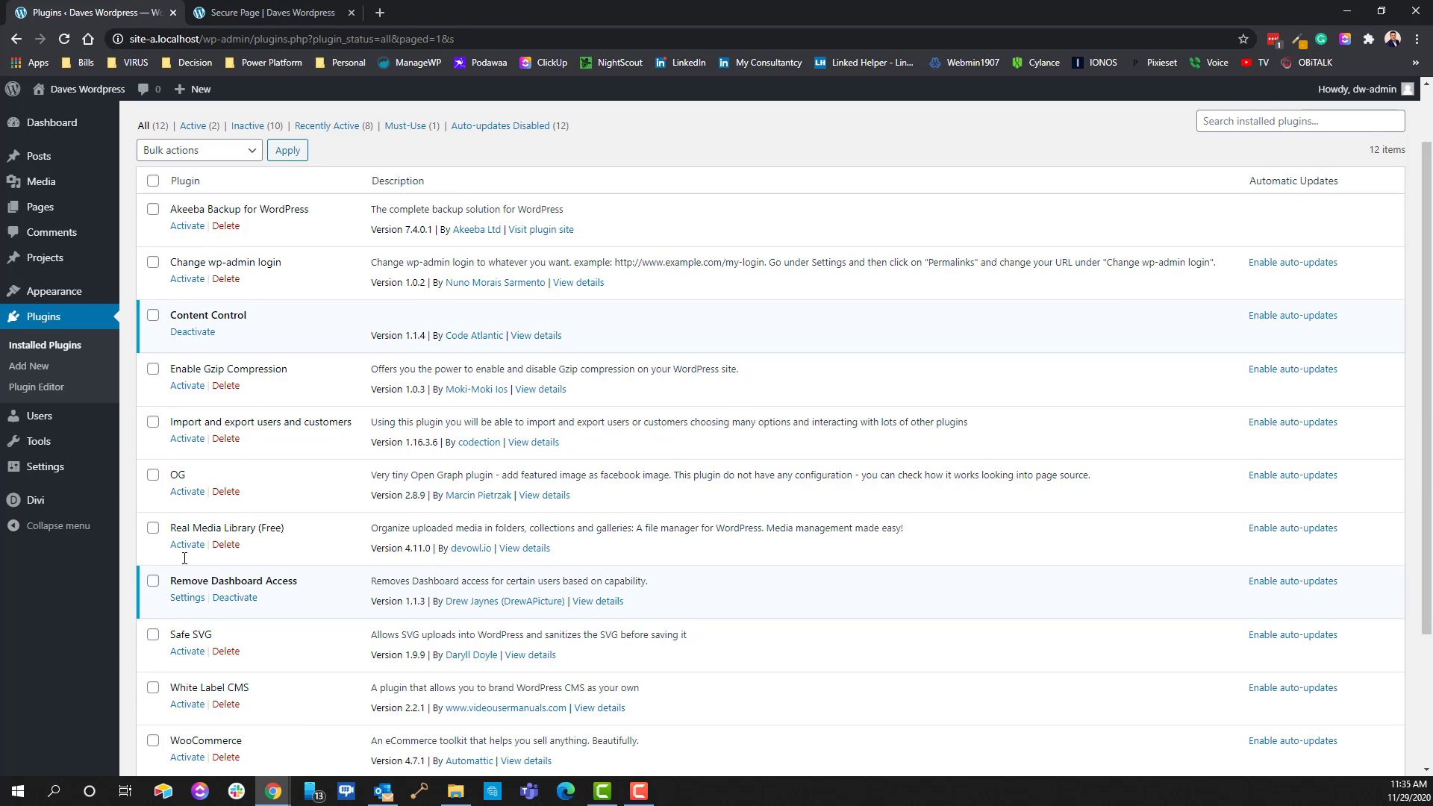
mouse_move(56, 474)
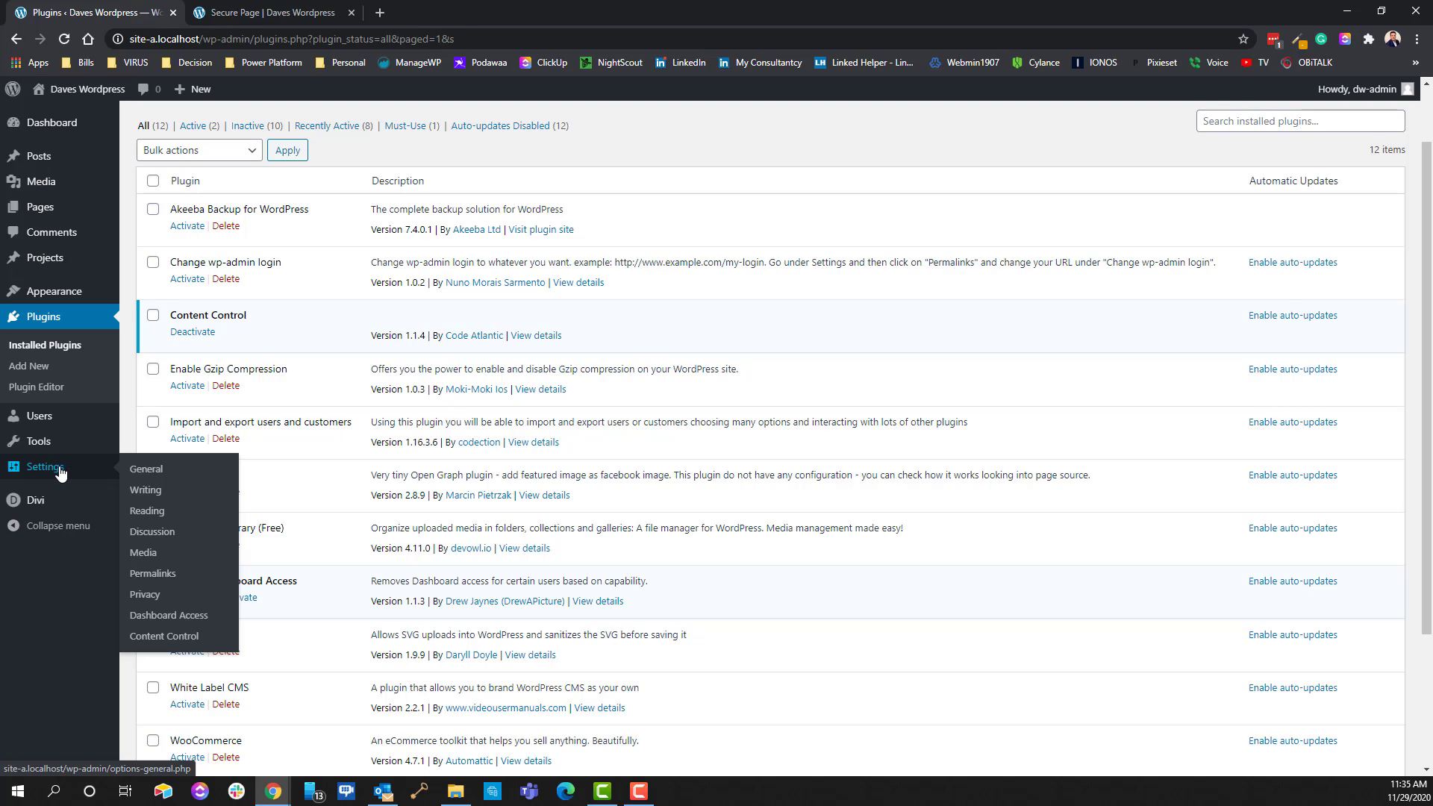
click(170, 618)
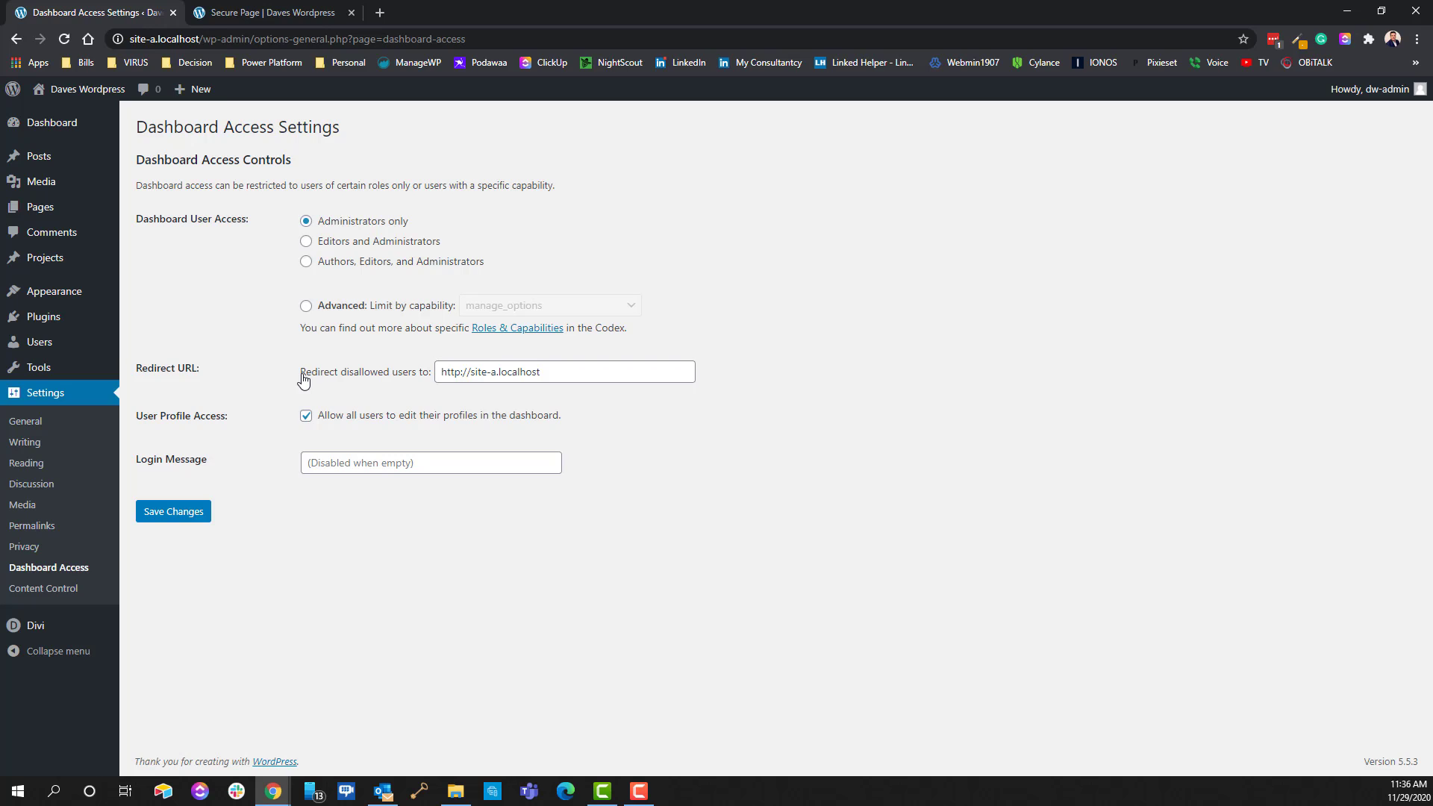
double_click(523, 371)
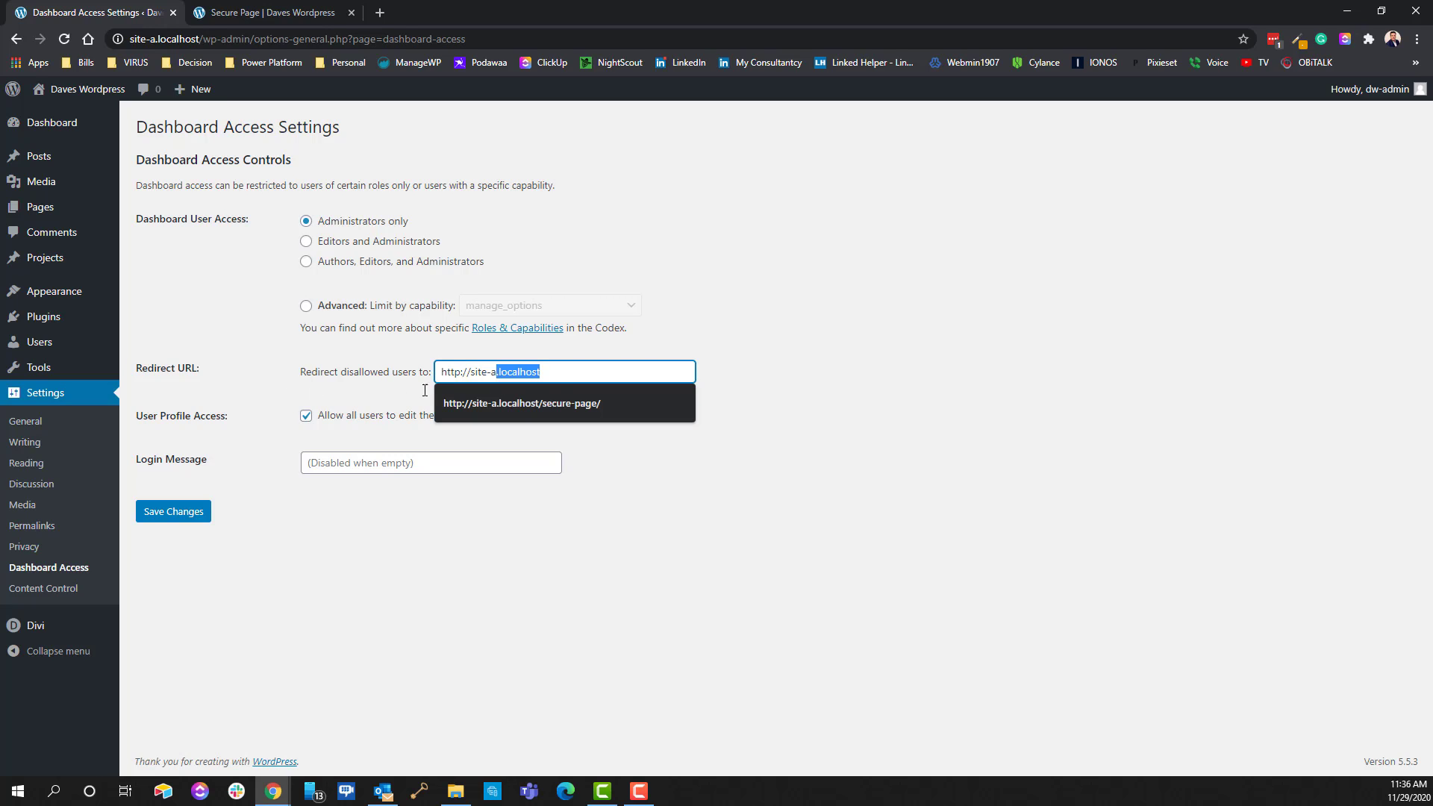
click(807, 384)
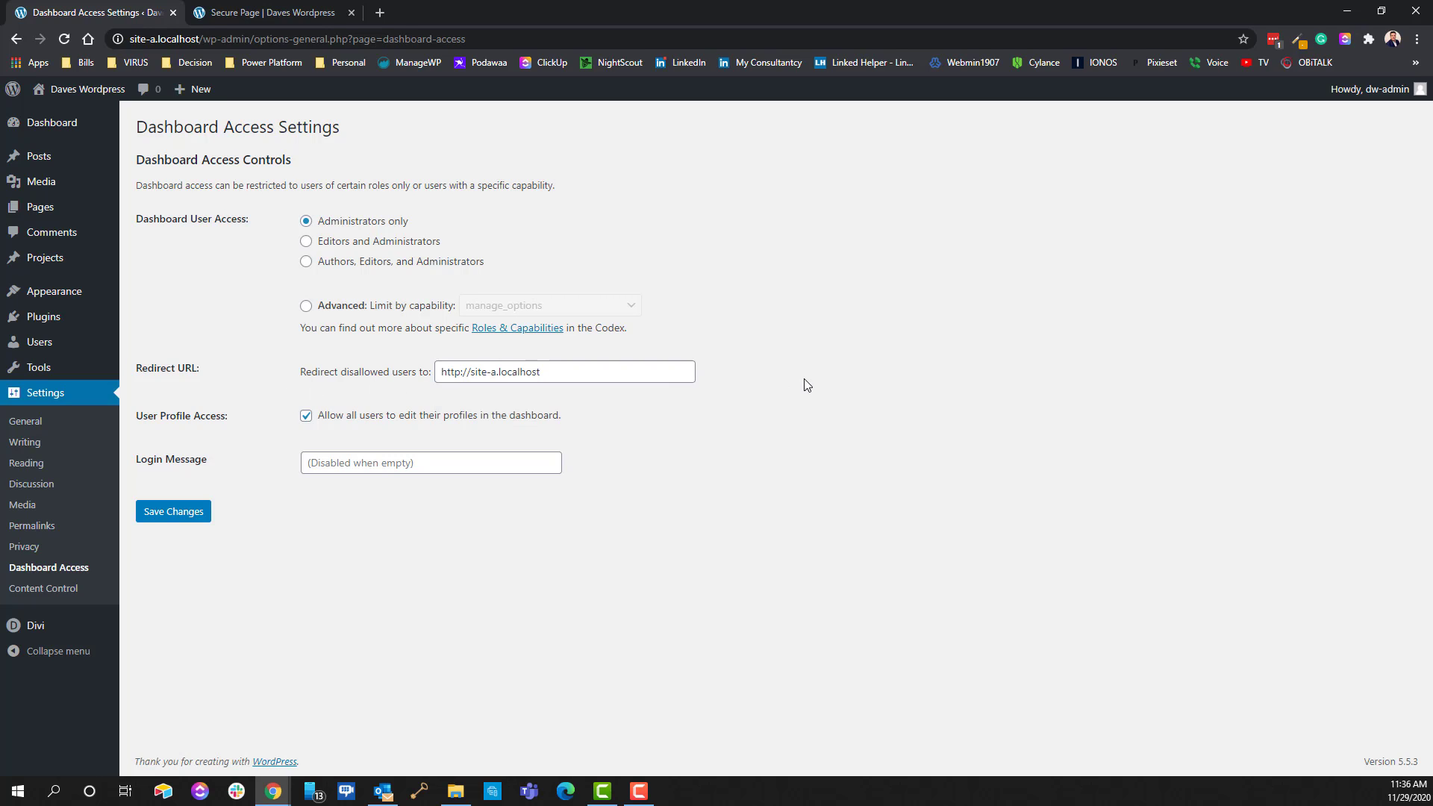
drag(555, 367, 275, 374)
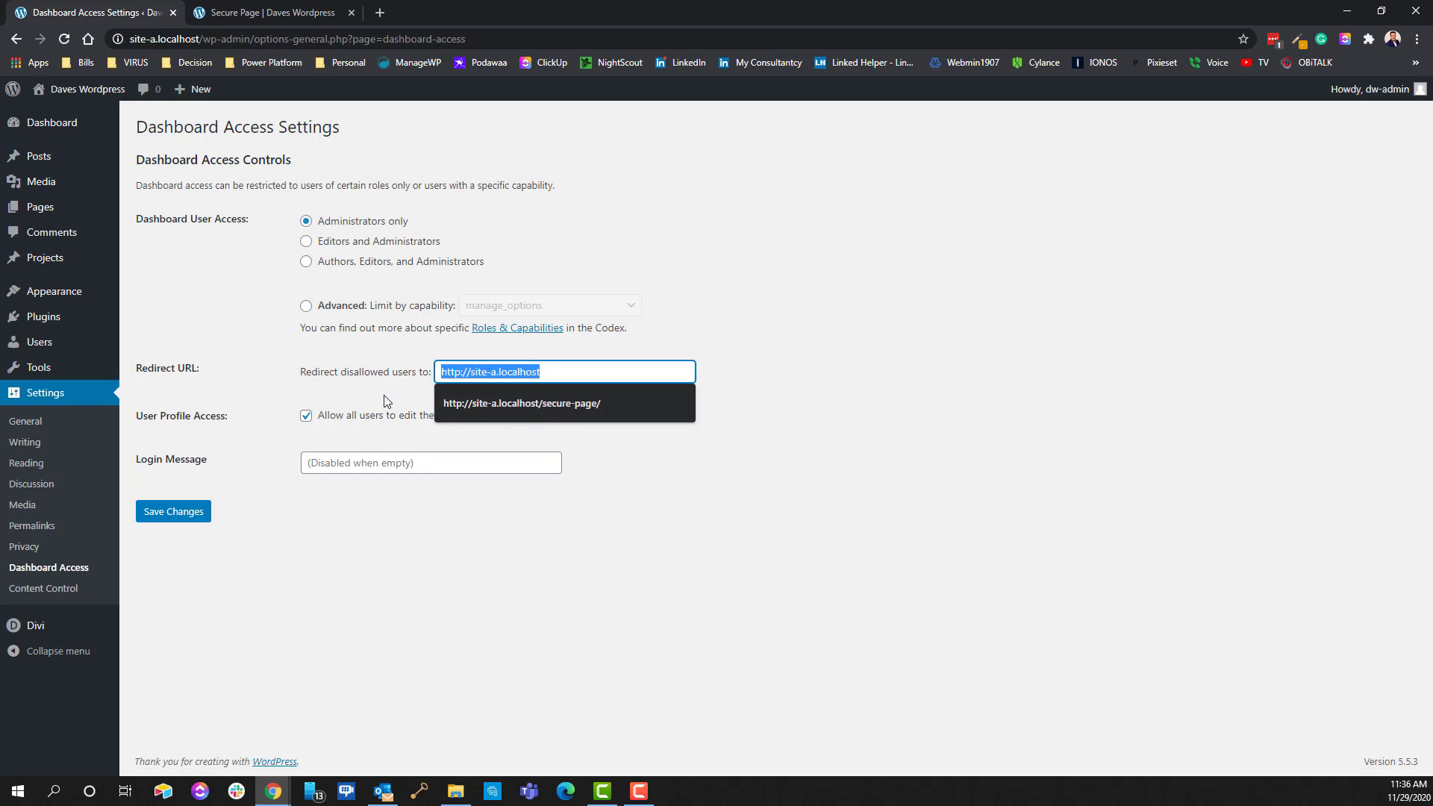
click(535, 403)
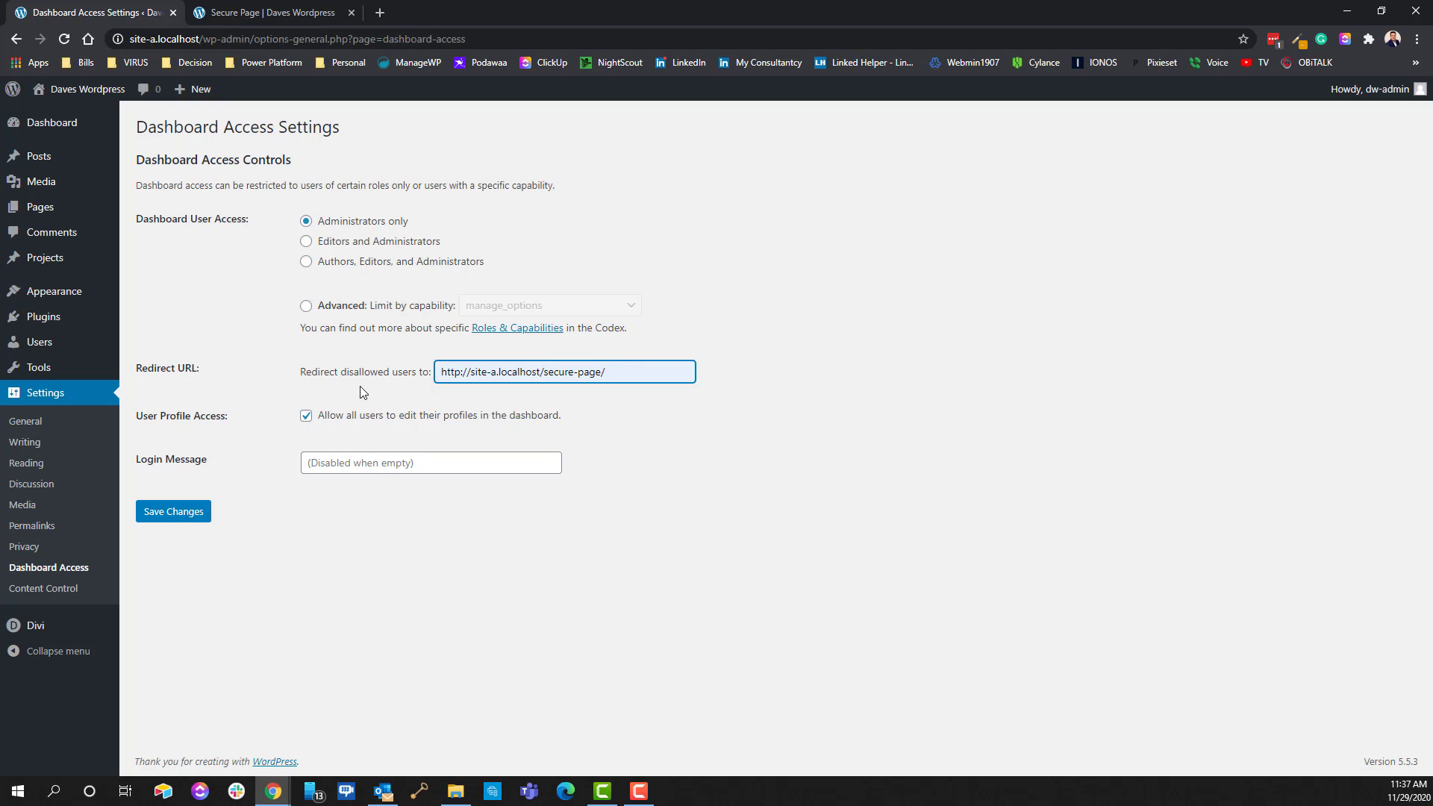
Turn off 'Allow all users to edit their profiles' and save the Dashboard Access settings
click(306, 417)
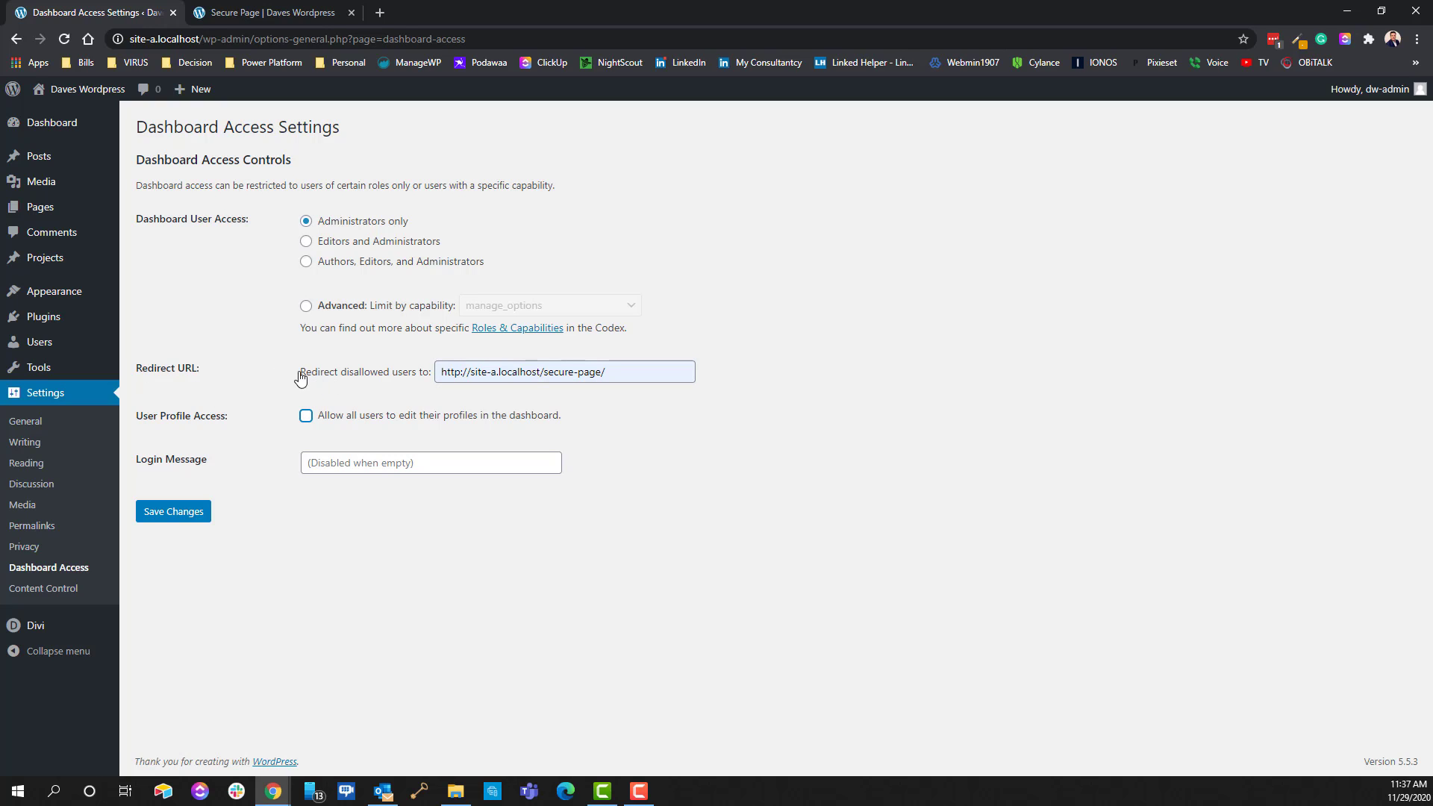
drag(298, 373, 363, 386)
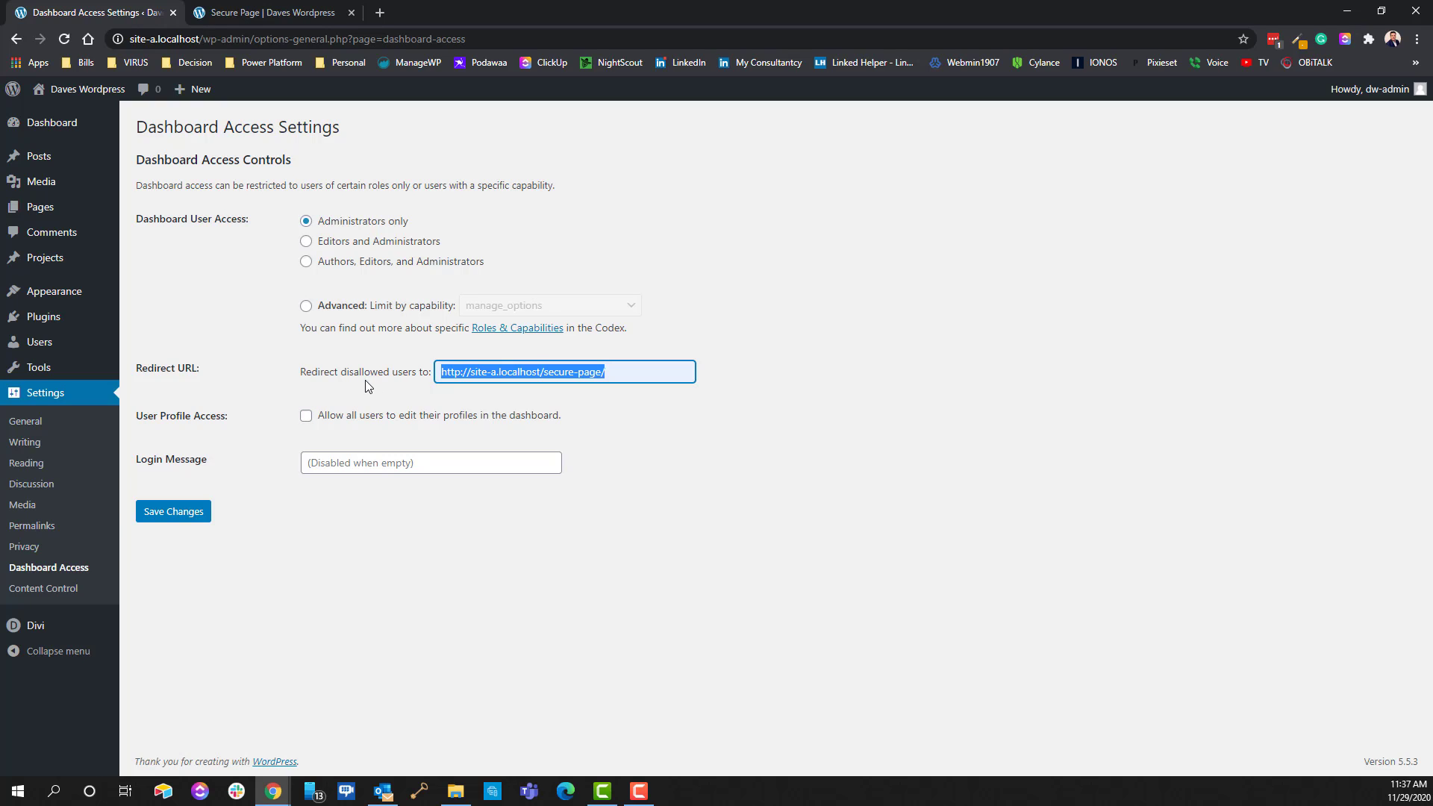
click(569, 460)
click(306, 418)
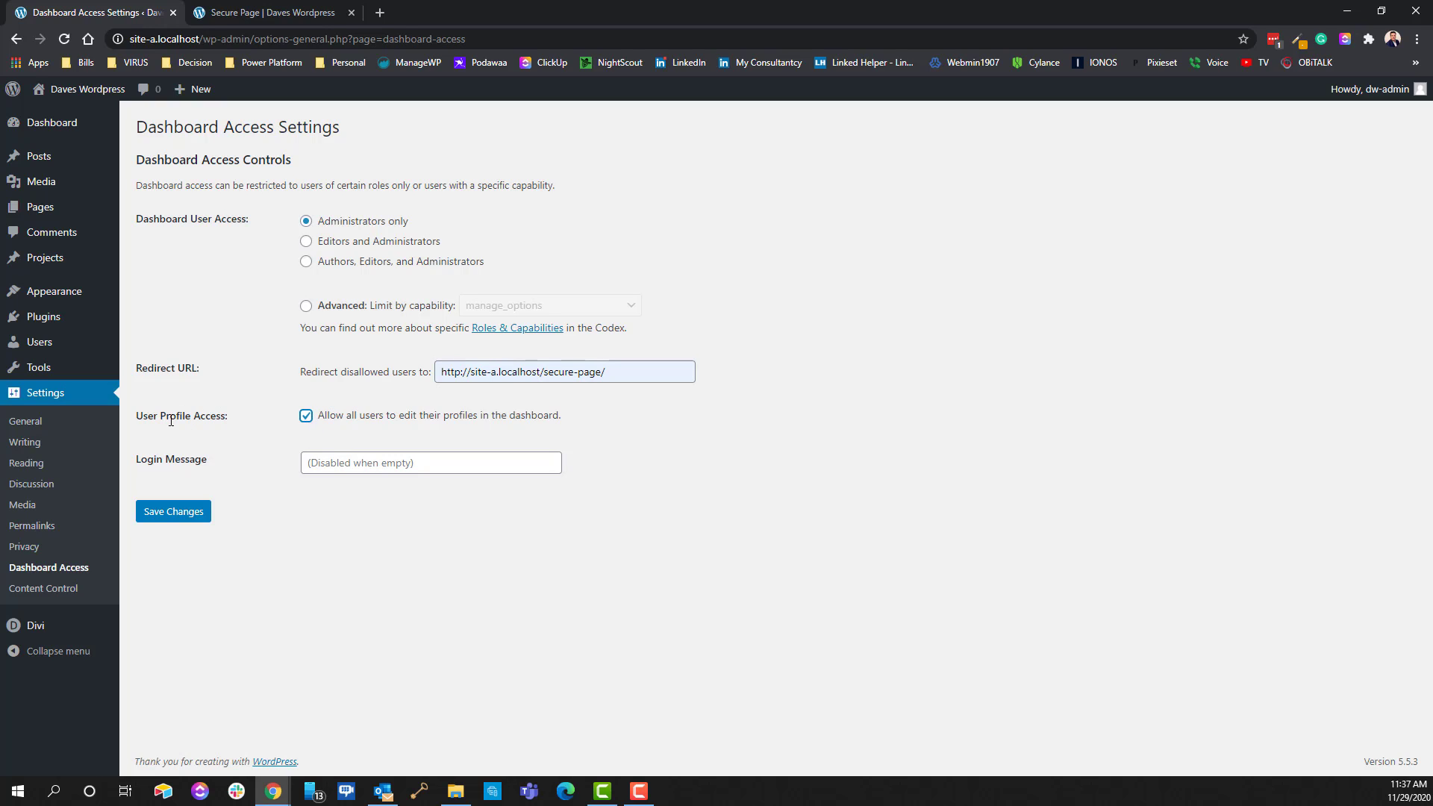
drag(166, 416, 171, 416)
click(306, 417)
drag(630, 370, 396, 390)
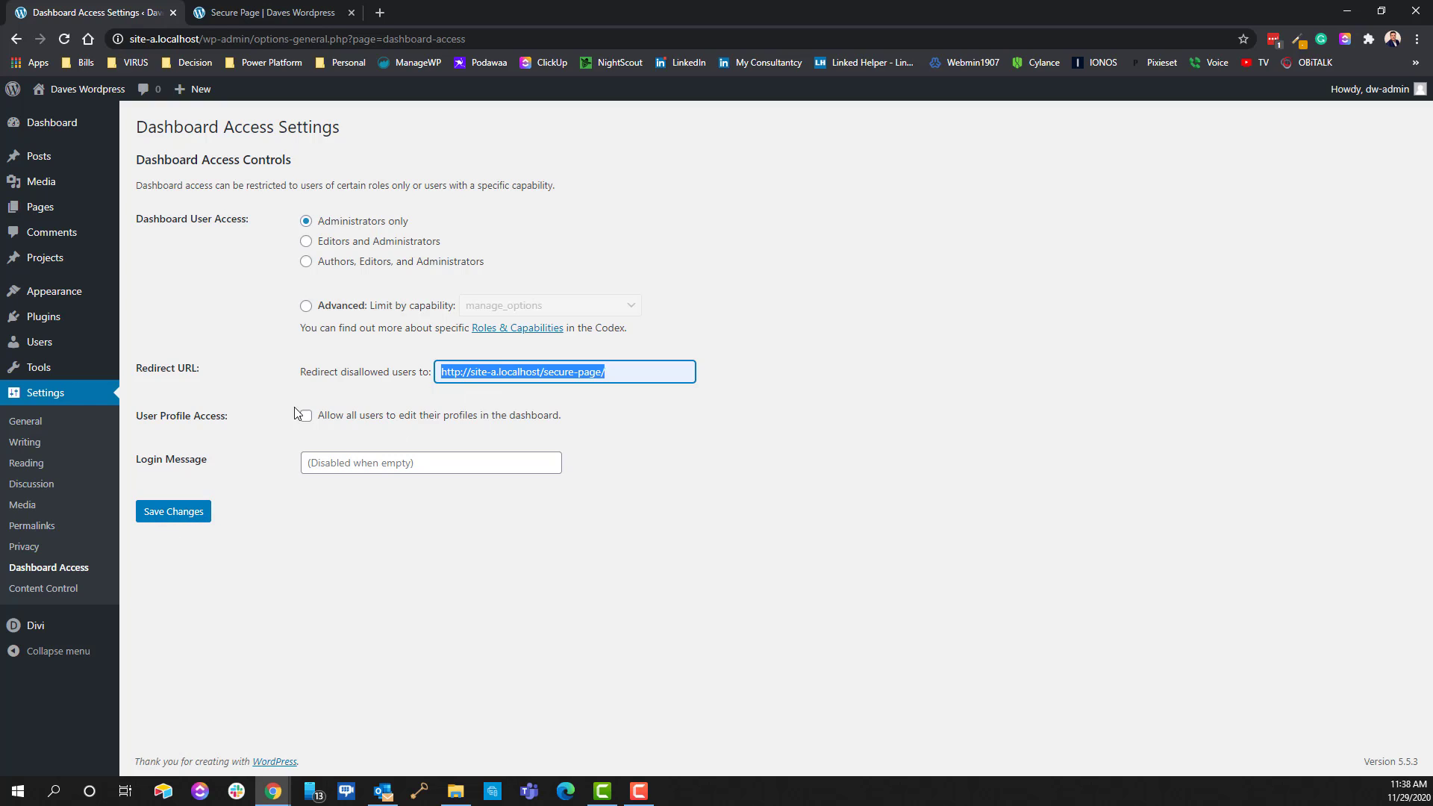
click(184, 512)
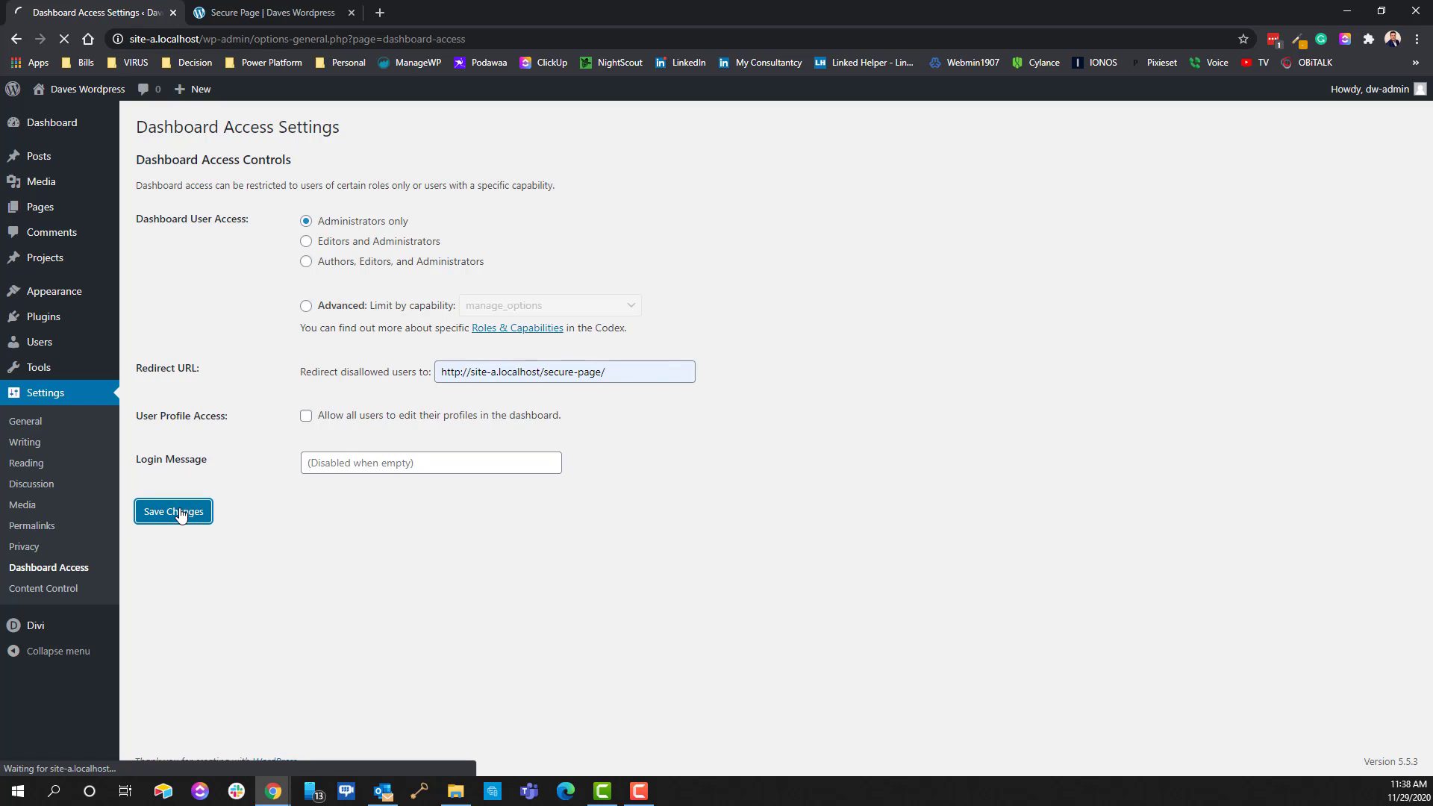
Log out of the administrator account, then sign in with the test subscriber's username and password
mouse_move(1374, 90)
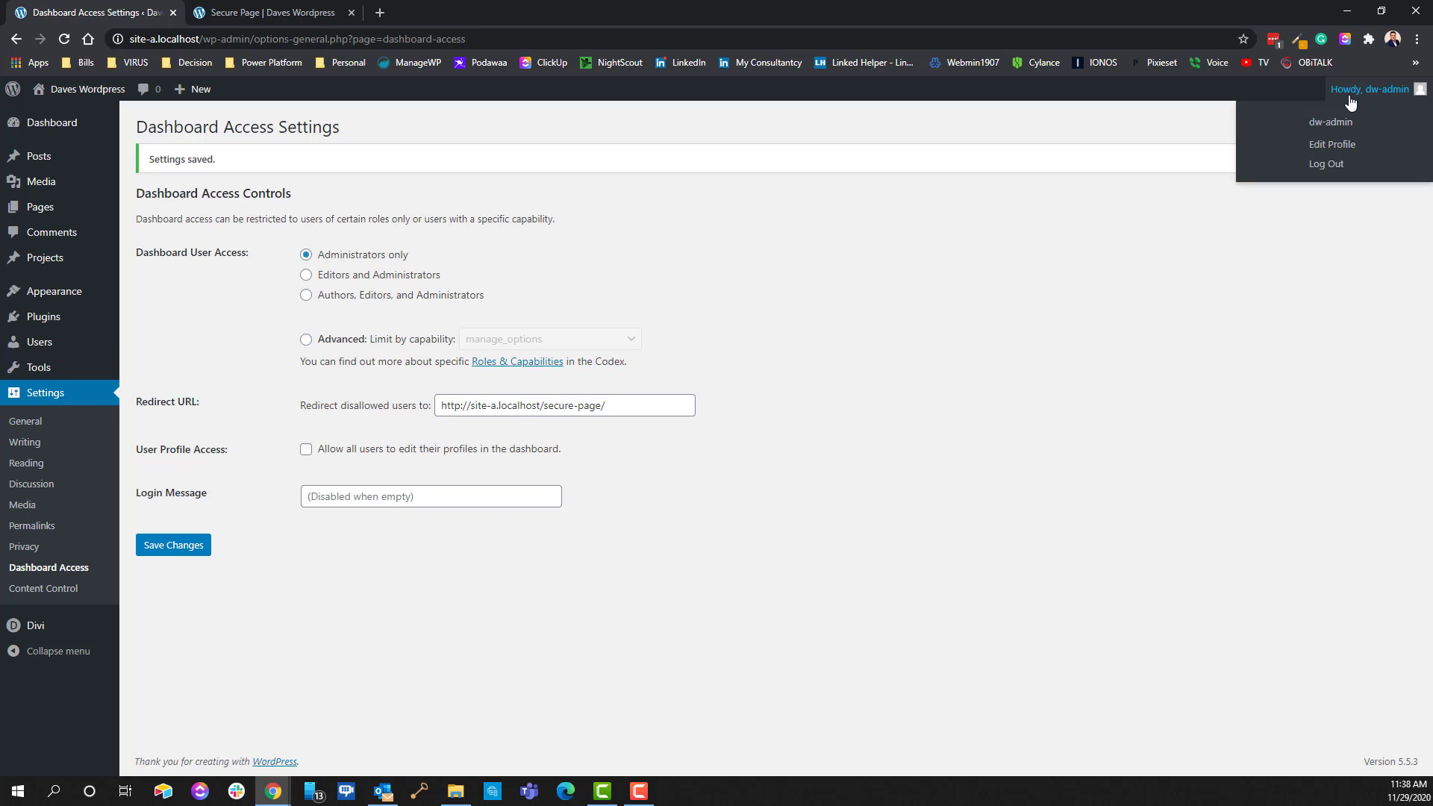
click(1327, 166)
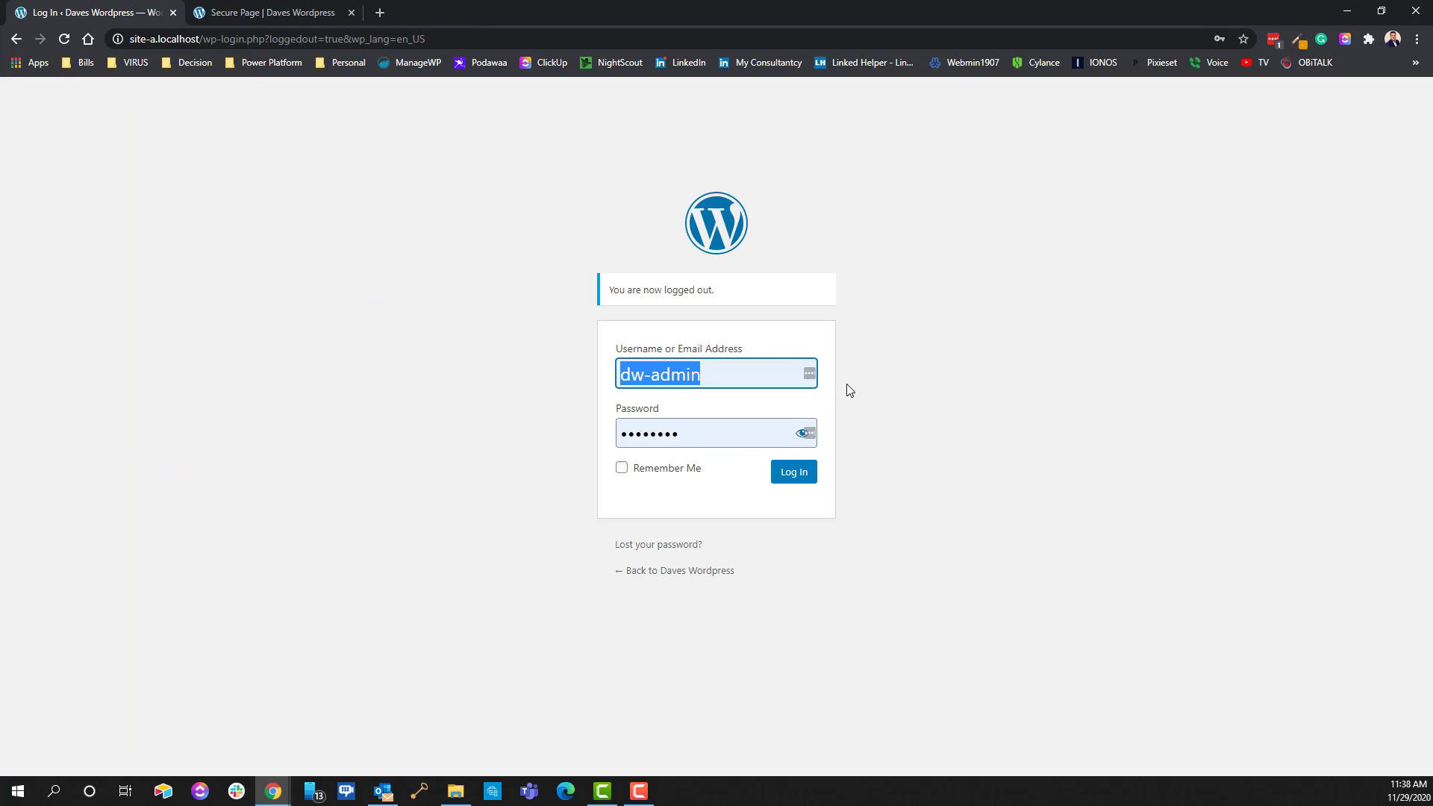
text(demo987)
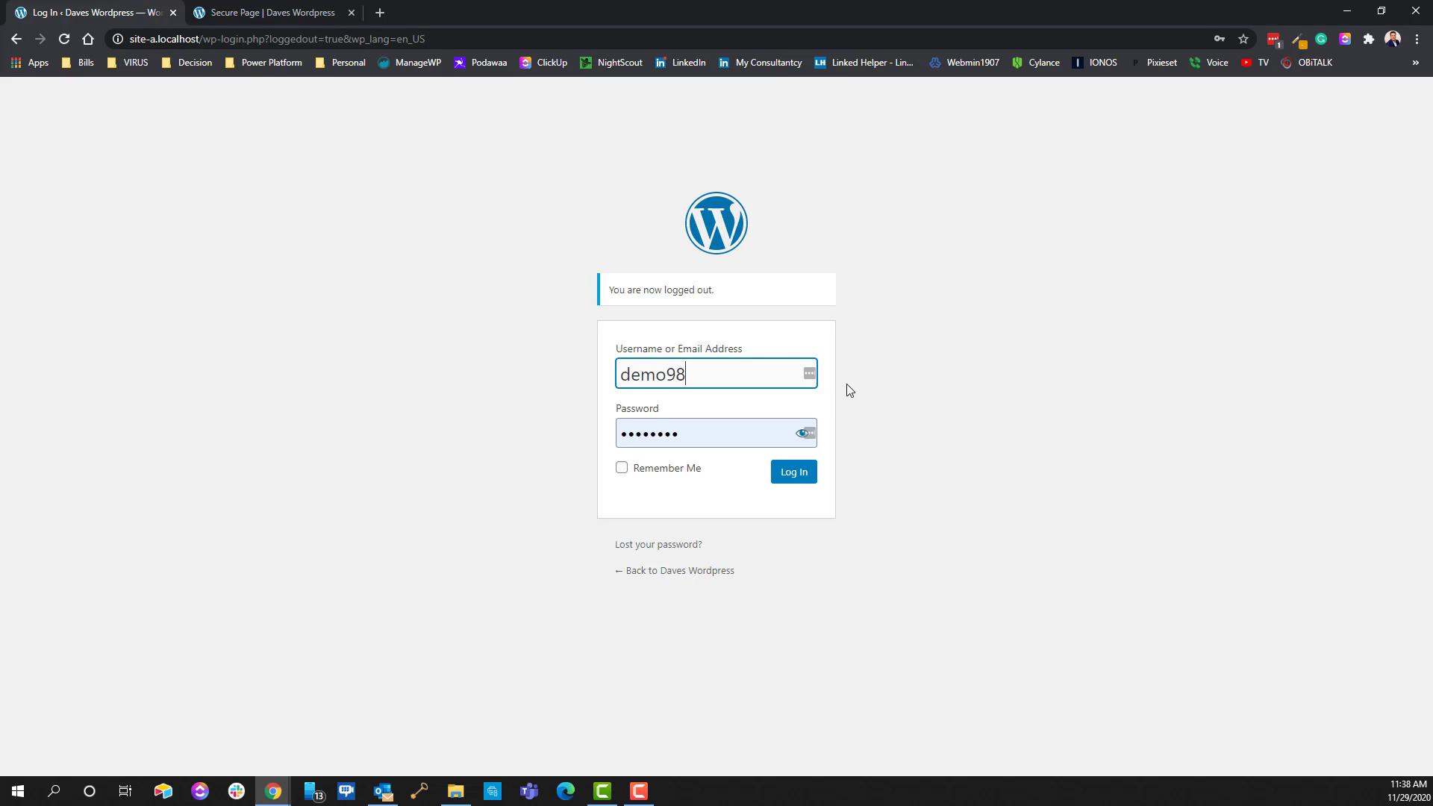
key(Tab)
text(•••••)
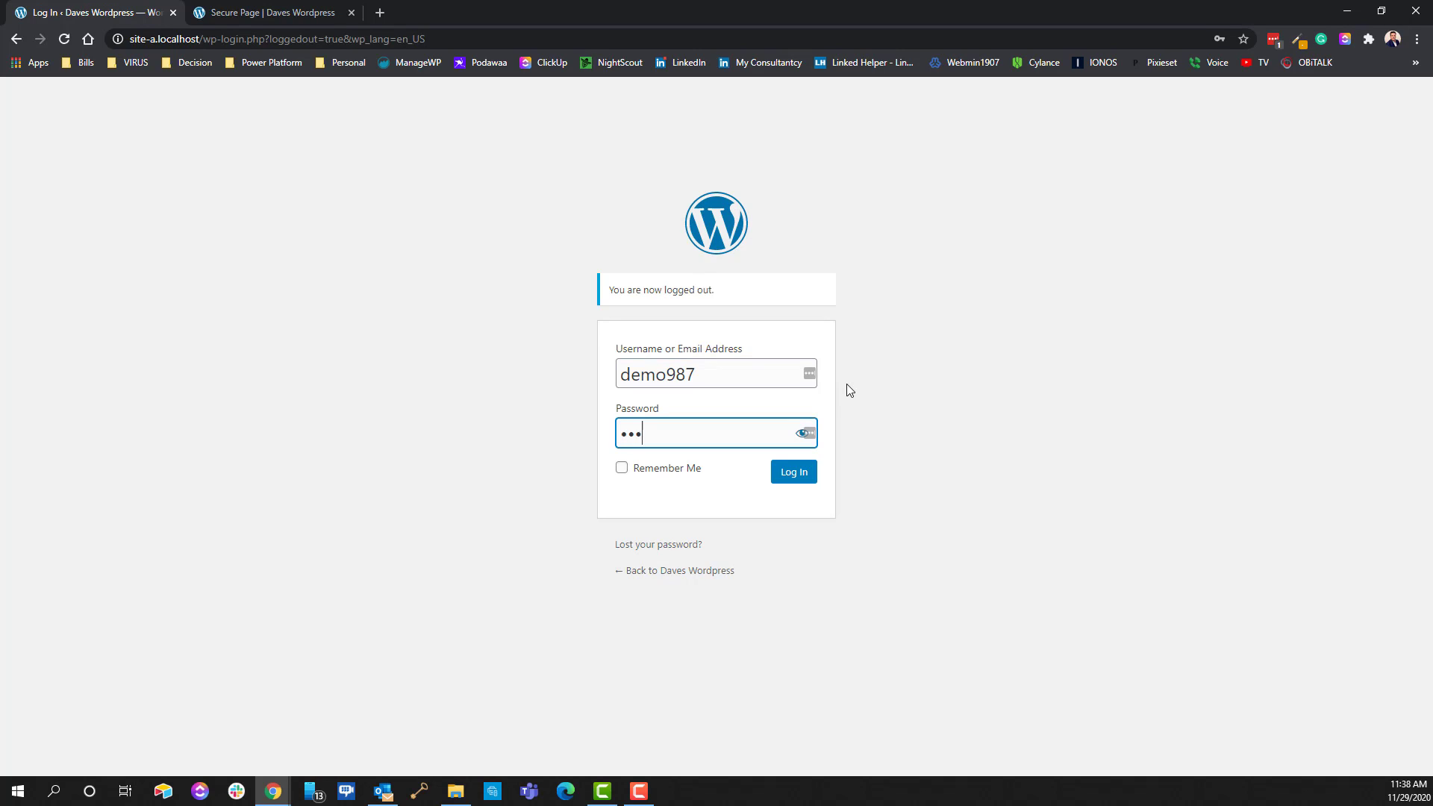
text(••)
key(Return)
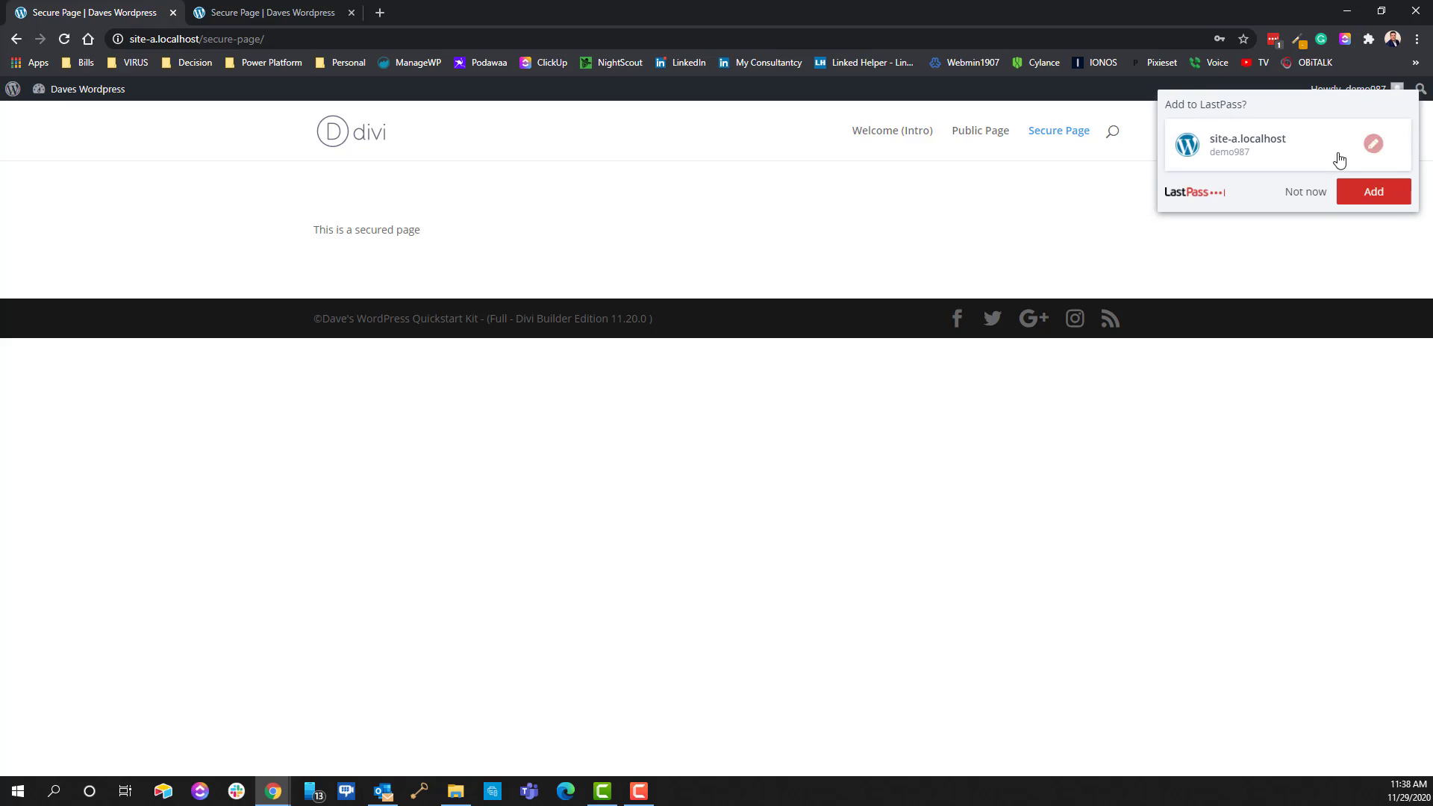
Dismiss the LastPass save prompt, try reaching the dashboard via the site name, then log the subscriber out
click(1302, 194)
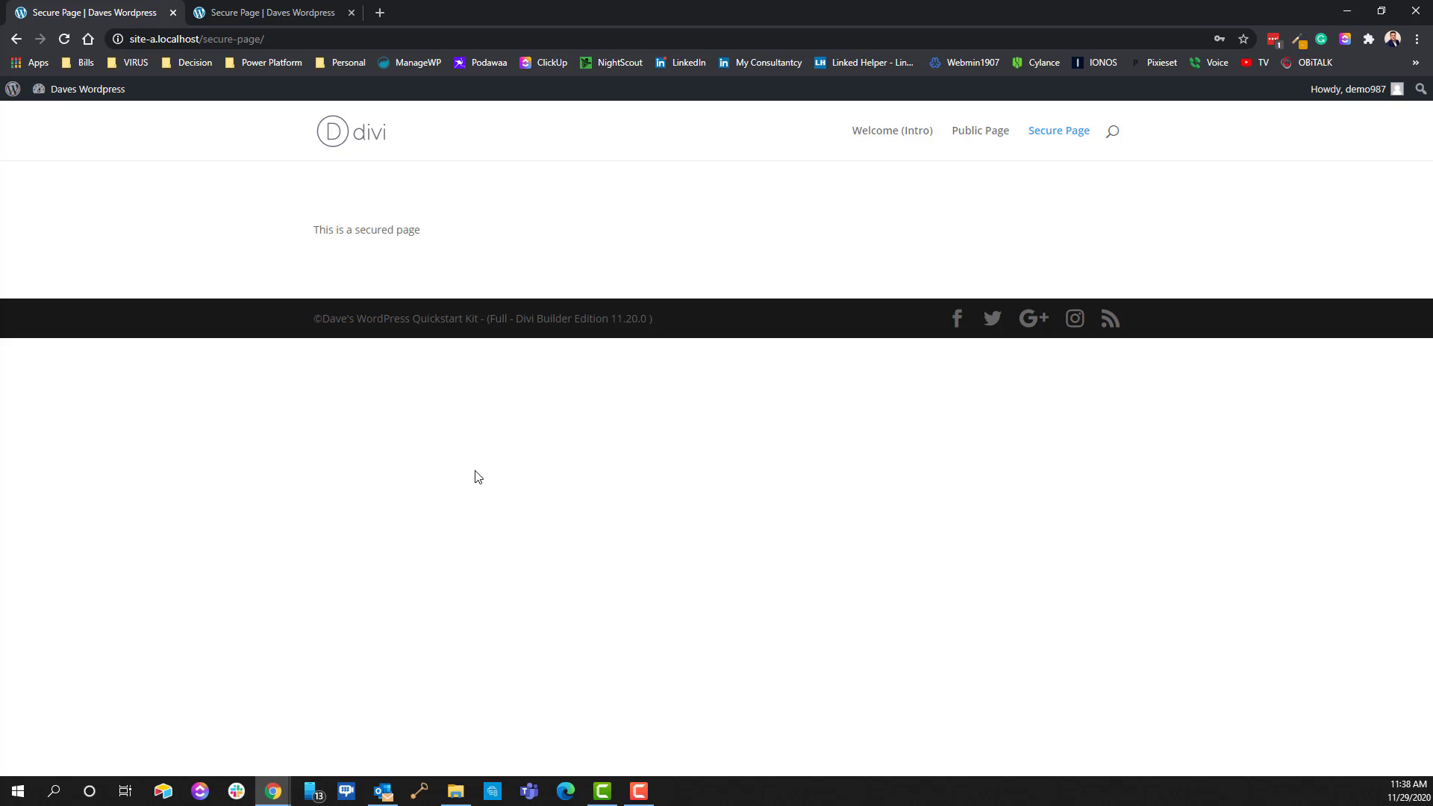
click(78, 98)
mouse_move(15, 97)
mouse_move(1358, 93)
click(1317, 148)
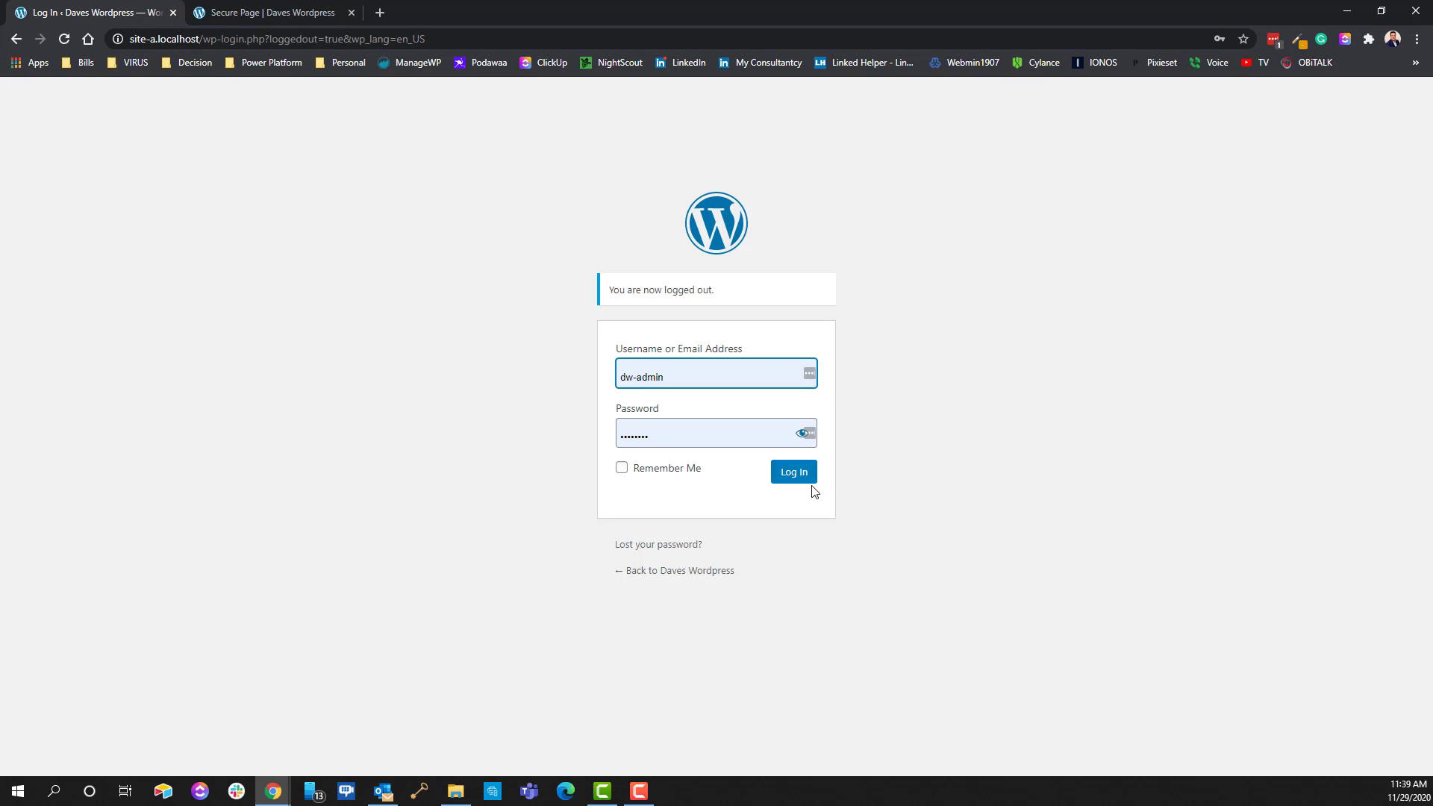
Log back in as administrator and save 'Allow all users to edit their profiles' under Settings > Dashboard Access
click(803, 481)
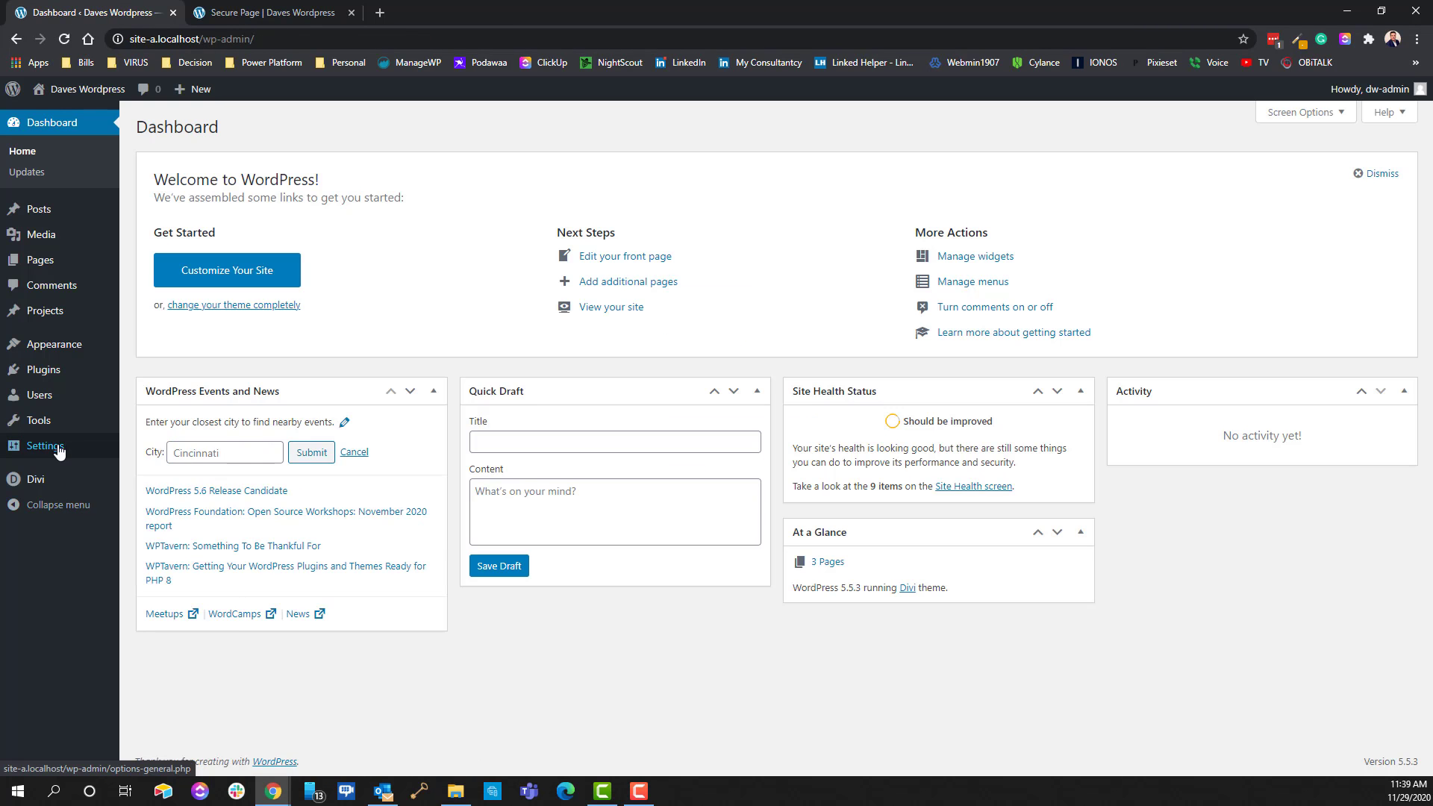
mouse_move(60, 448)
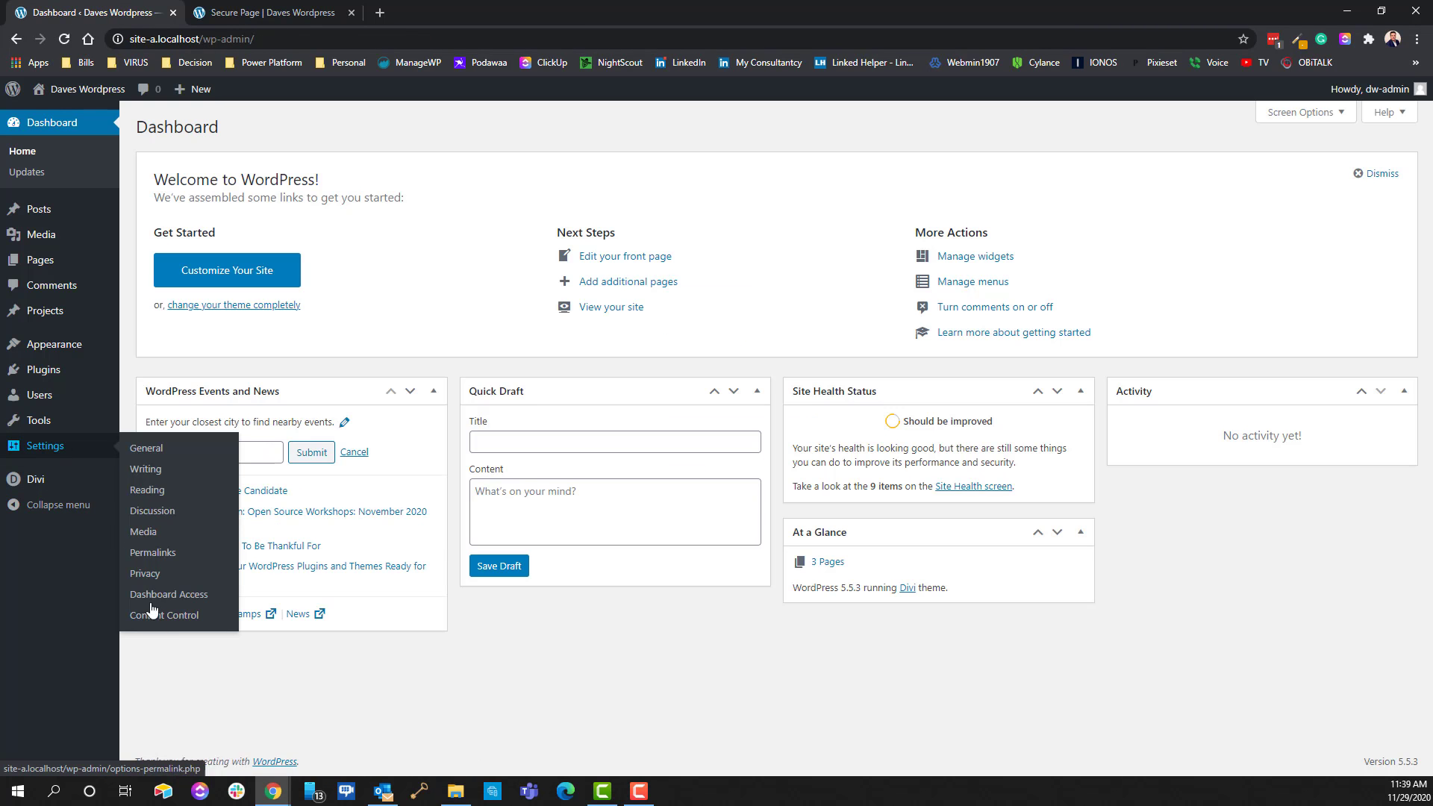
click(149, 596)
click(306, 415)
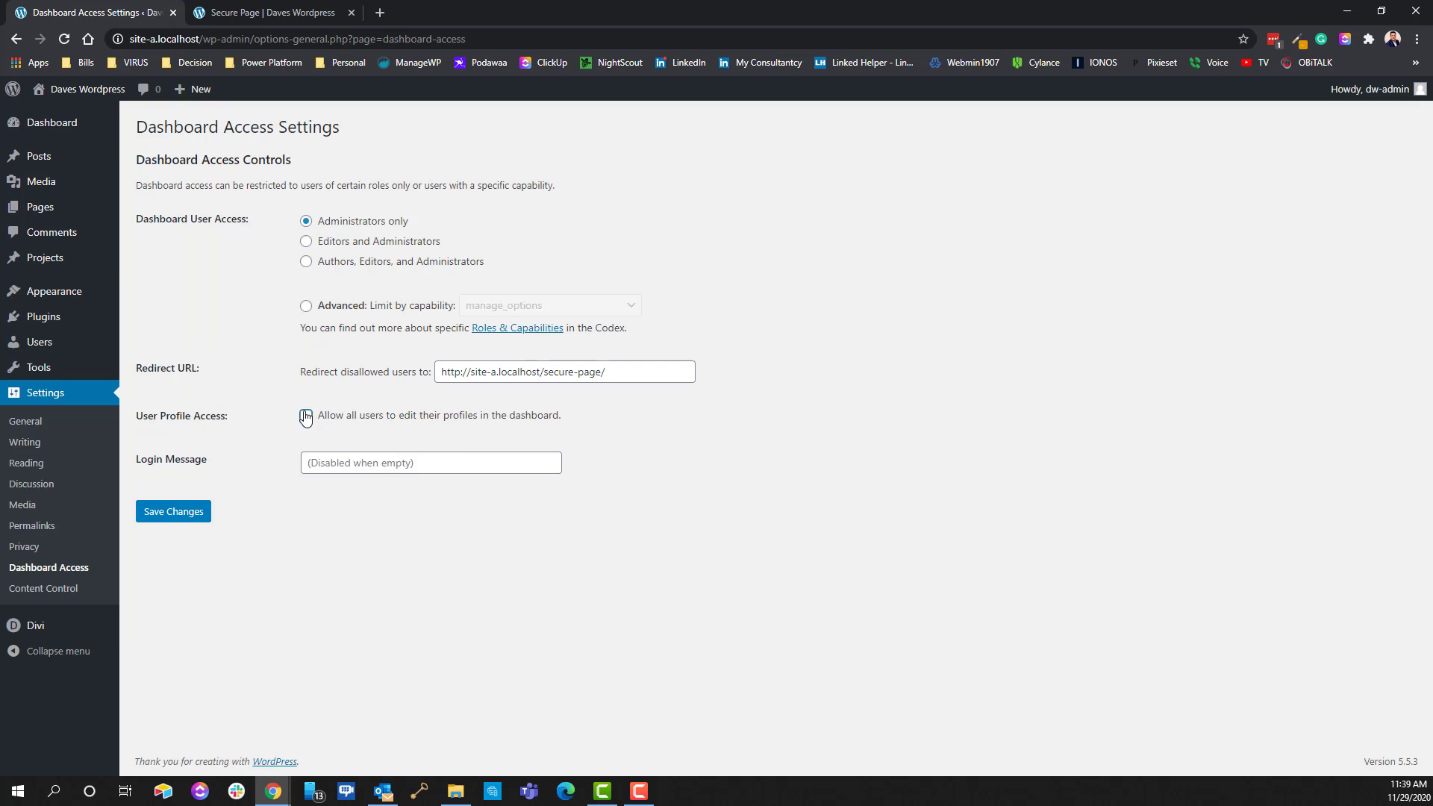
click(180, 510)
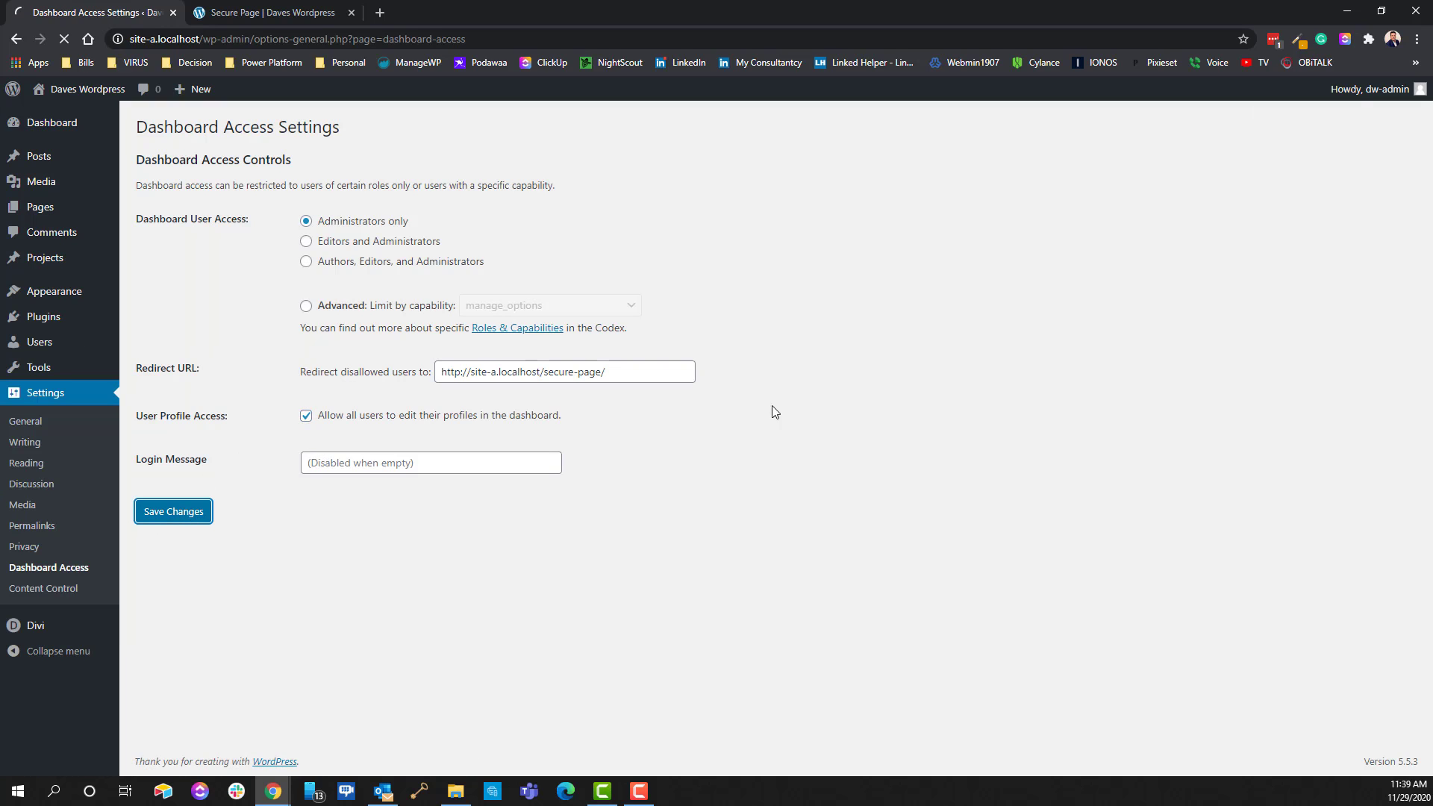
Open the administrator's profile page, then log out of the administrator account
mouse_move(1328, 88)
click(1320, 144)
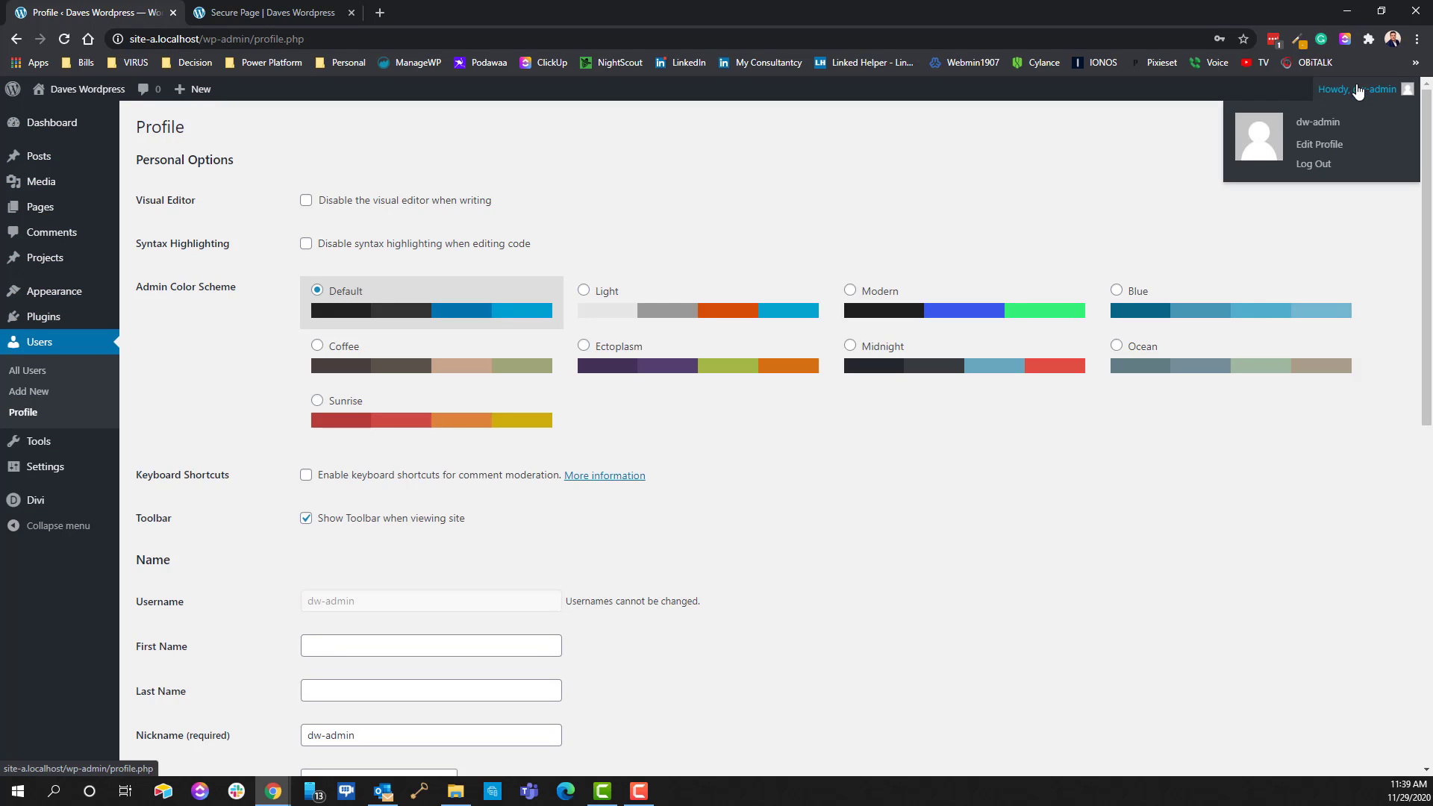
click(1326, 166)
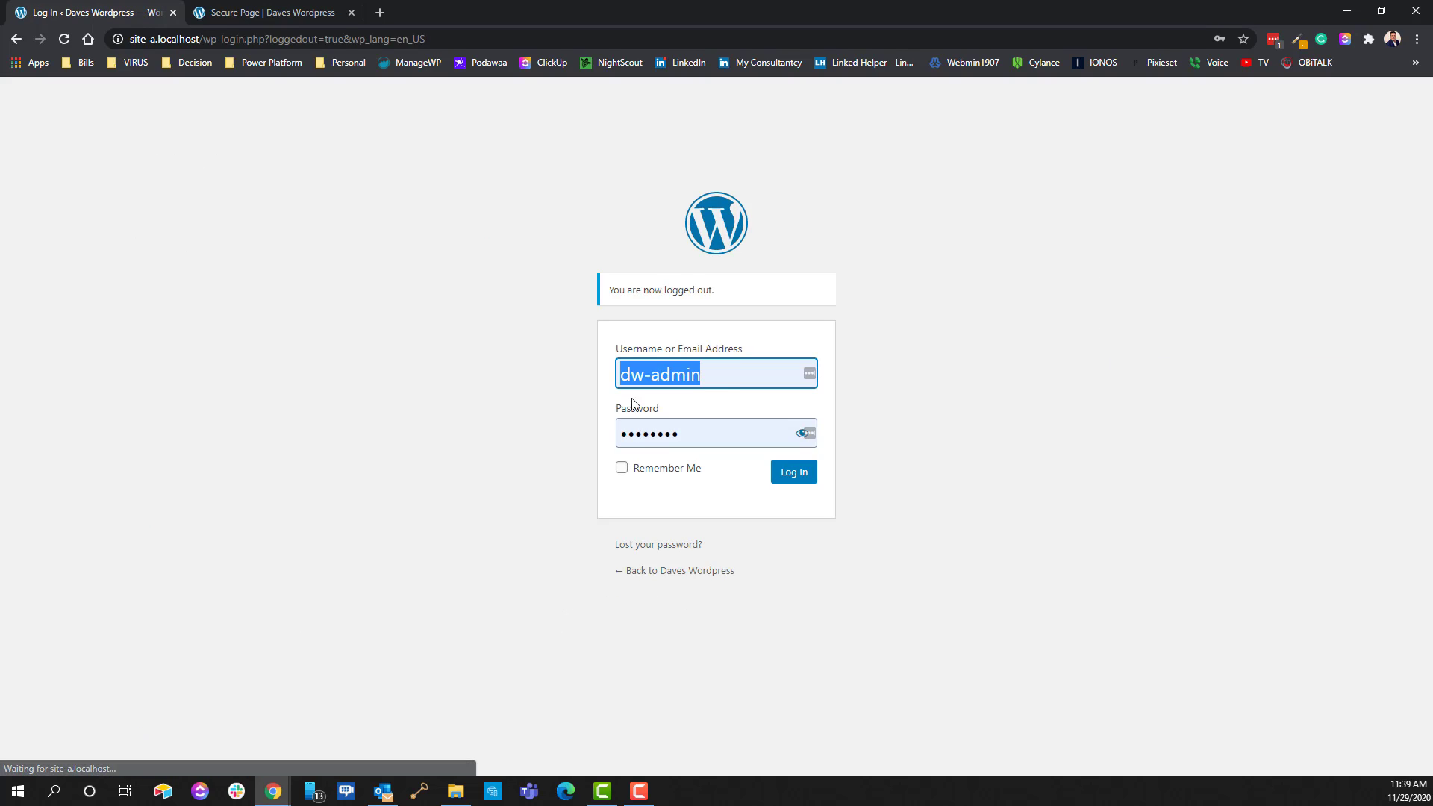
Sign in with the test subscriber's username and password and dismiss the LastPass save prompt
text(demo98)
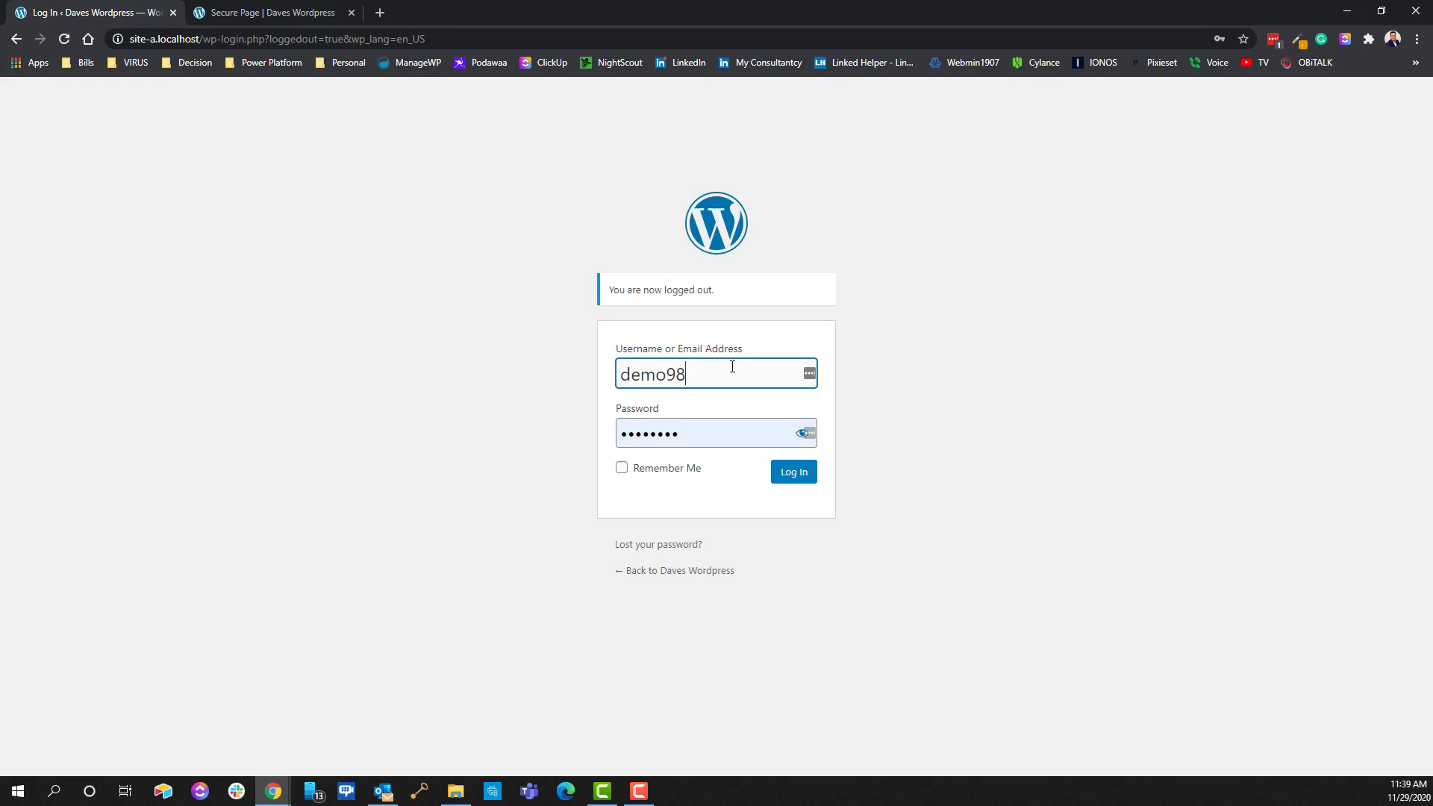
text(7d)
key(Tab)
text(dem)
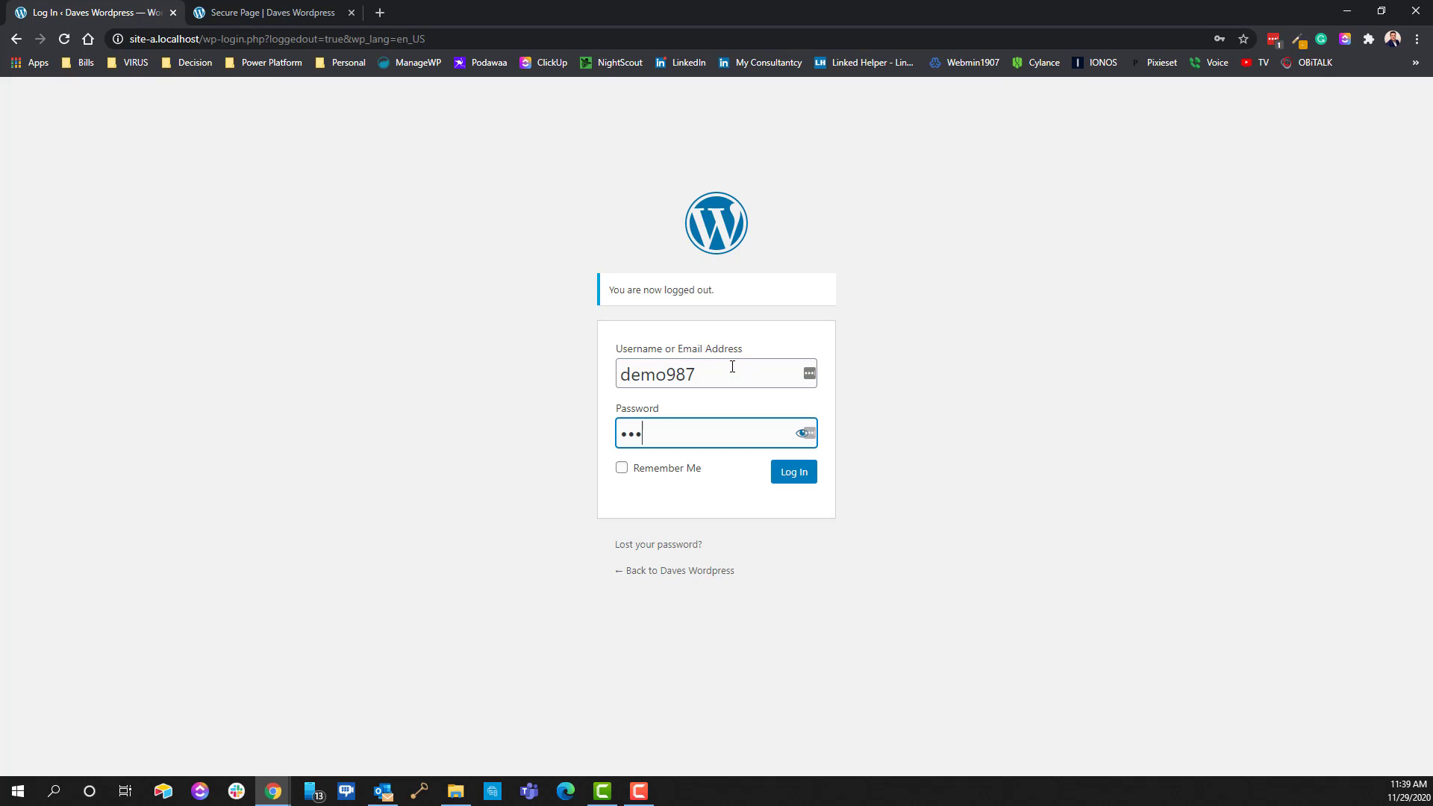
text(o987)
key(Return)
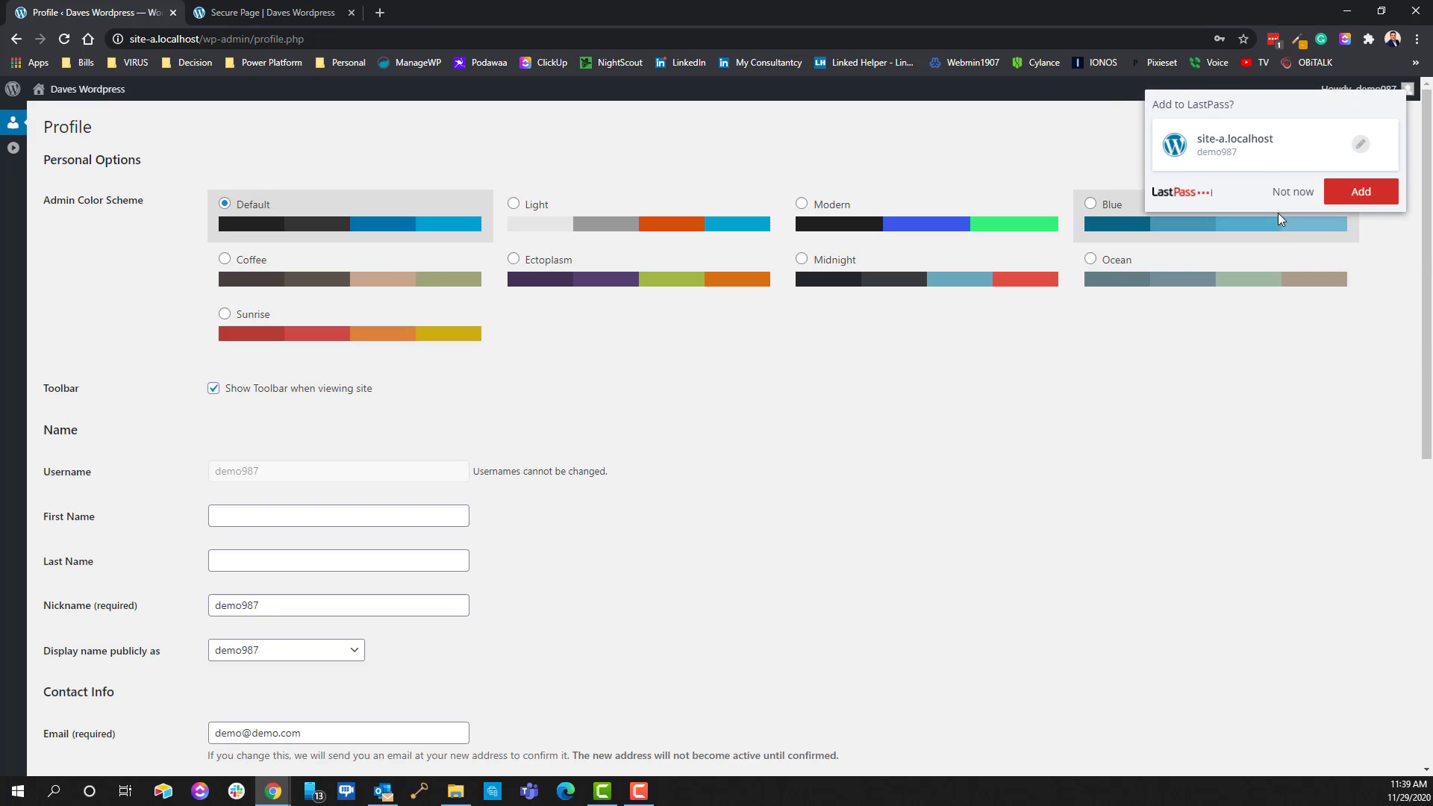
click(1283, 192)
Expand the sidebar to see only Profile, then visit the site and open Secure Page
click(14, 148)
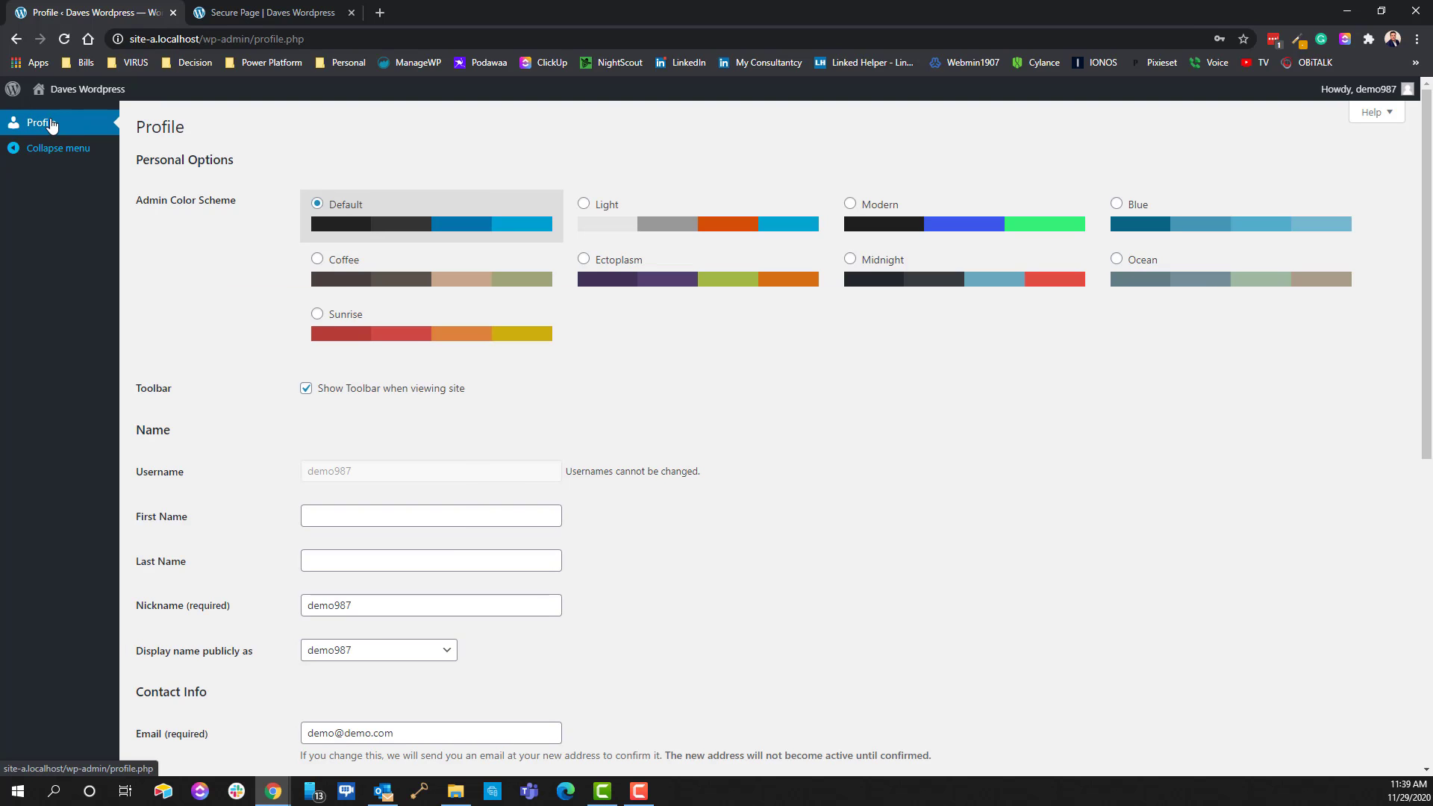
click(85, 91)
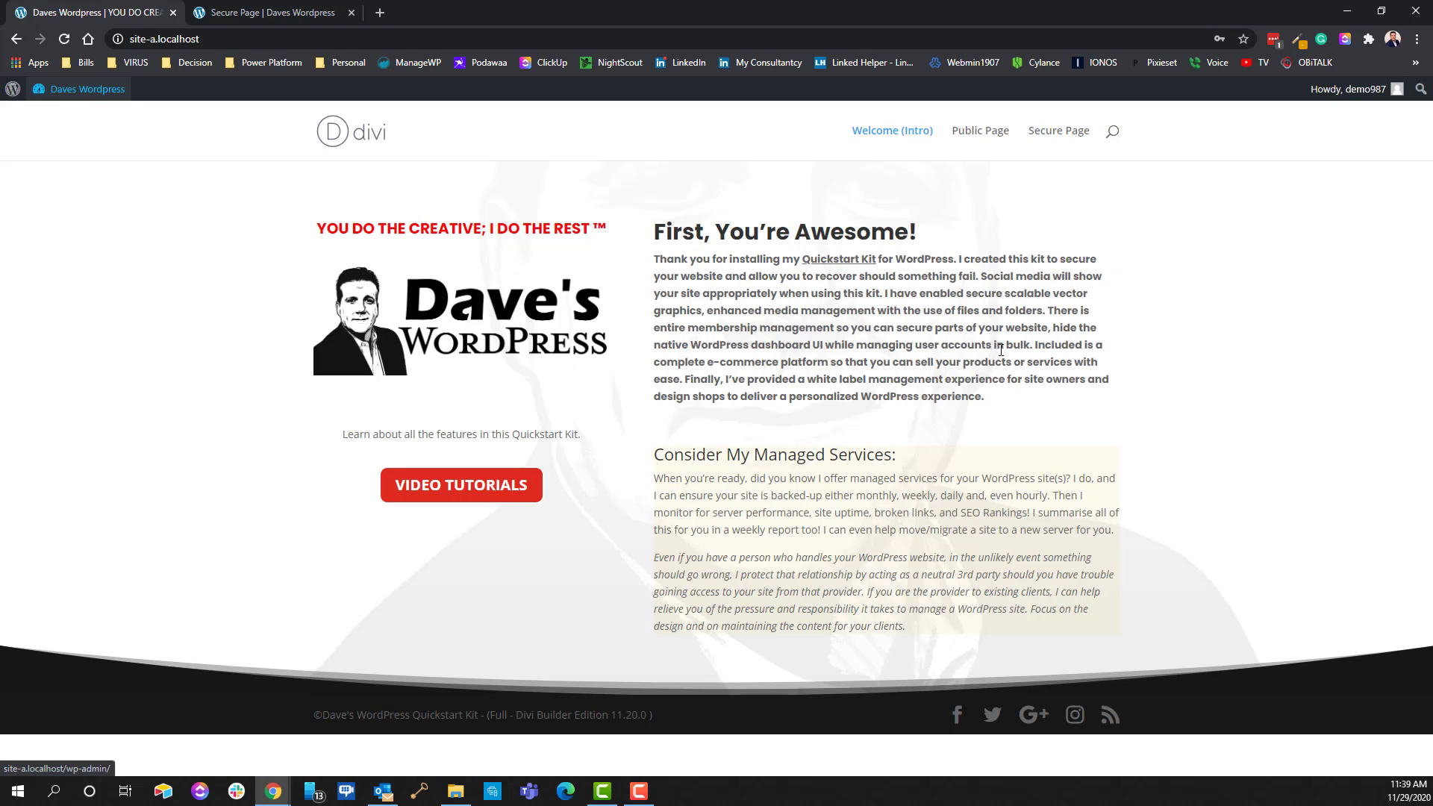
click(1064, 137)
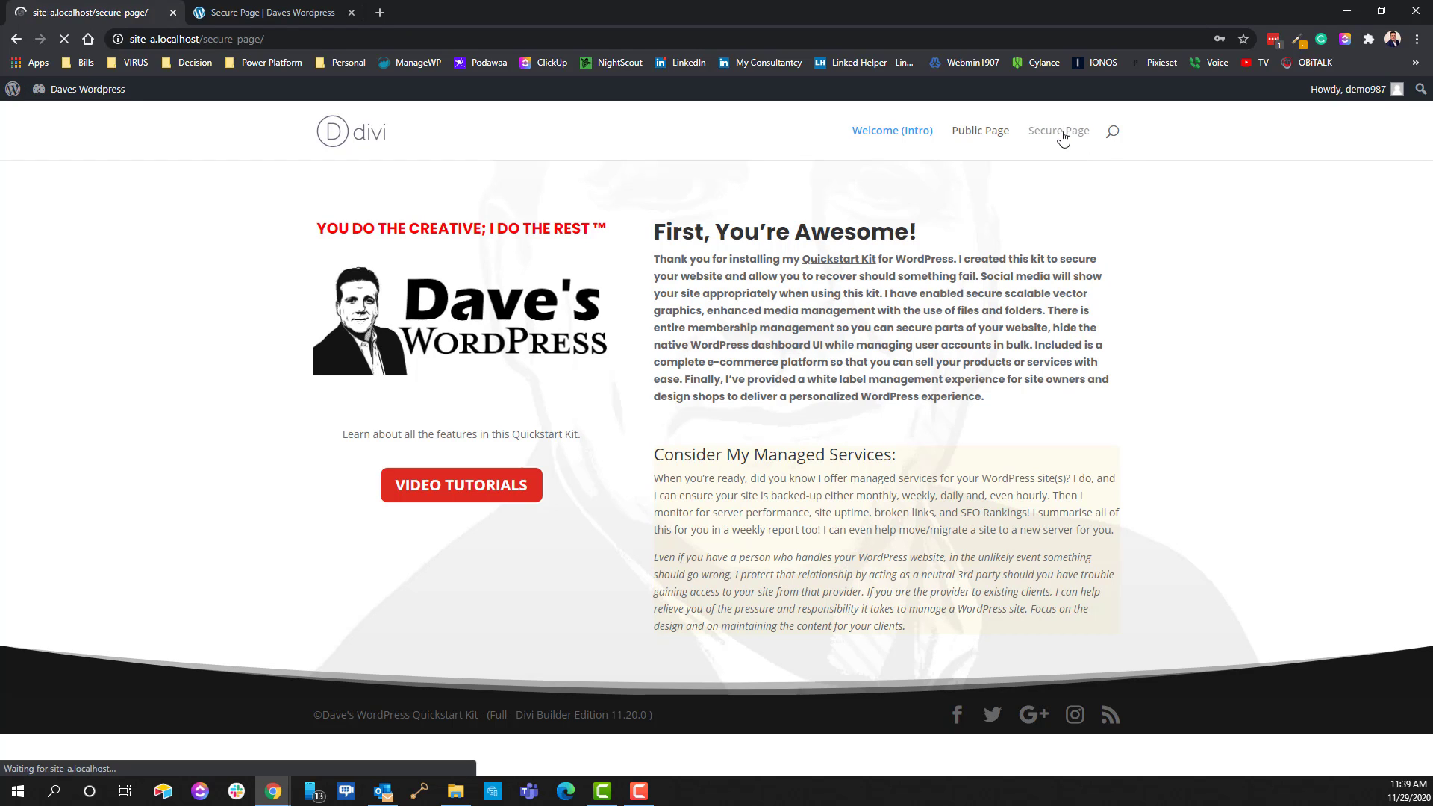